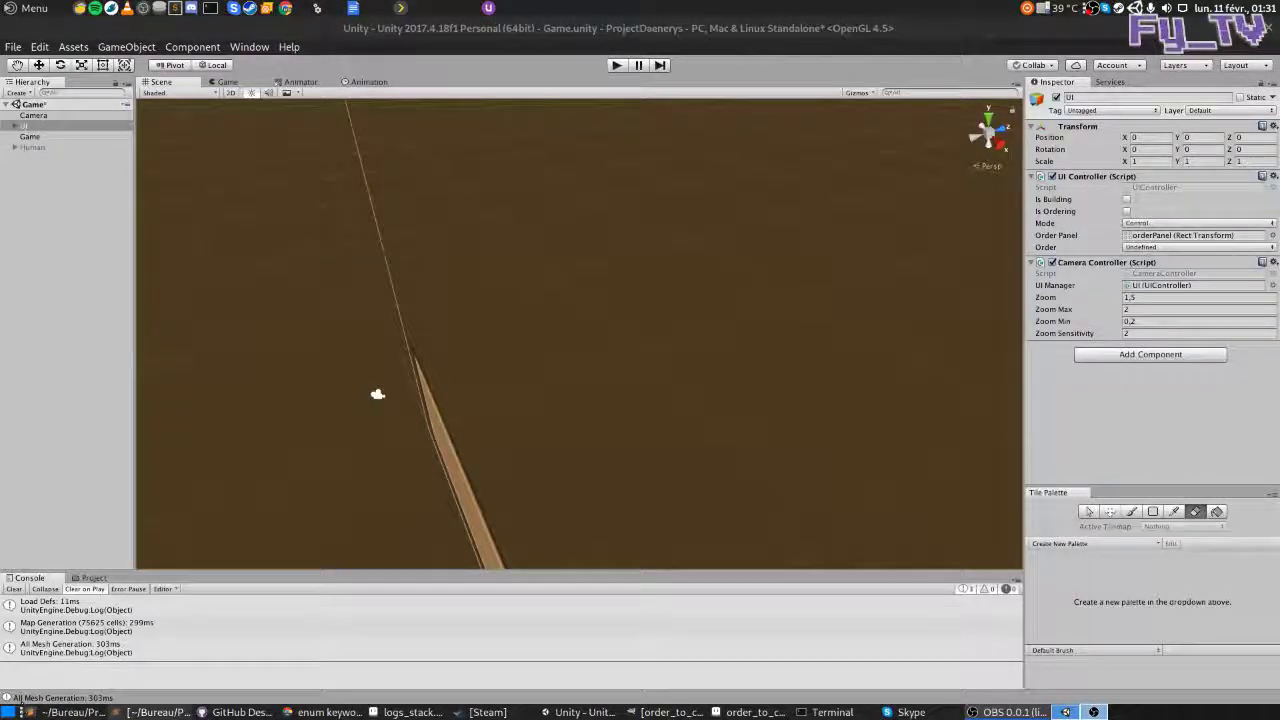
Step: Delete the tomato GrowTile foreach loop from Tests() in Game.cs, save, and return to Unity
left_click(152, 712)
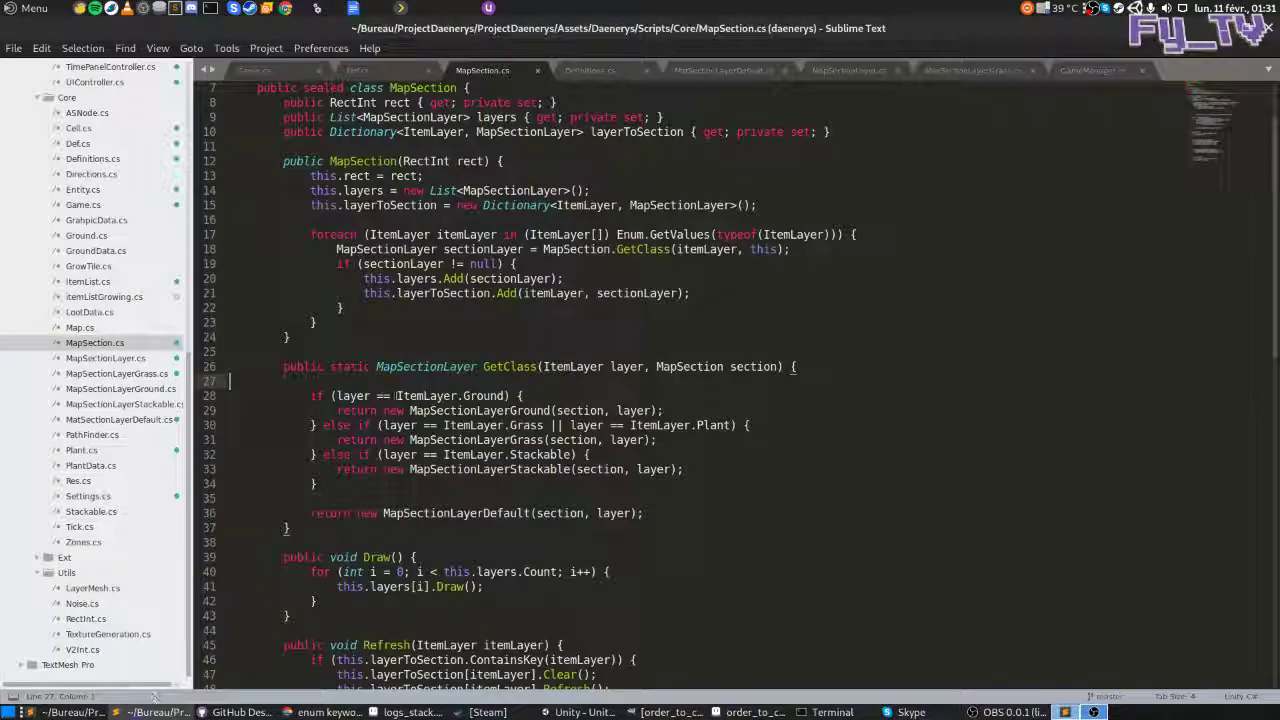
left_click(285, 72)
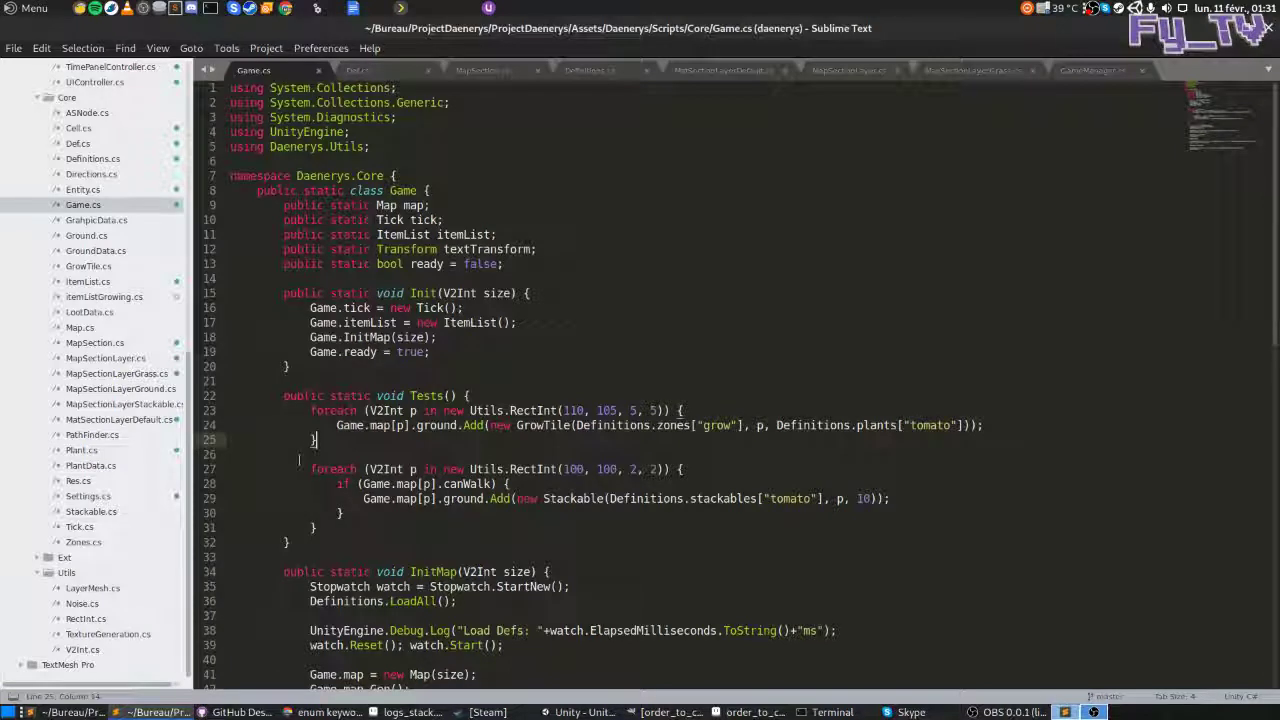
left_click_drag(349, 440, 310, 410)
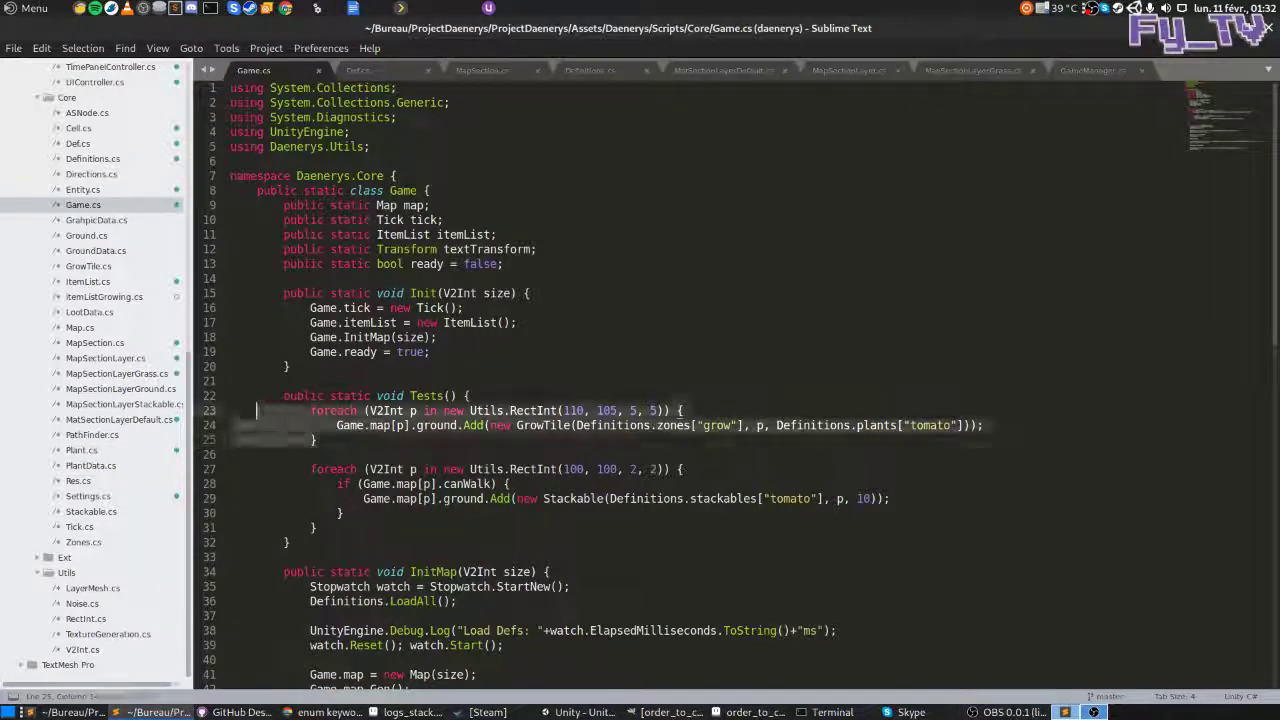
key("BackSpace")
key("ctrl+s")
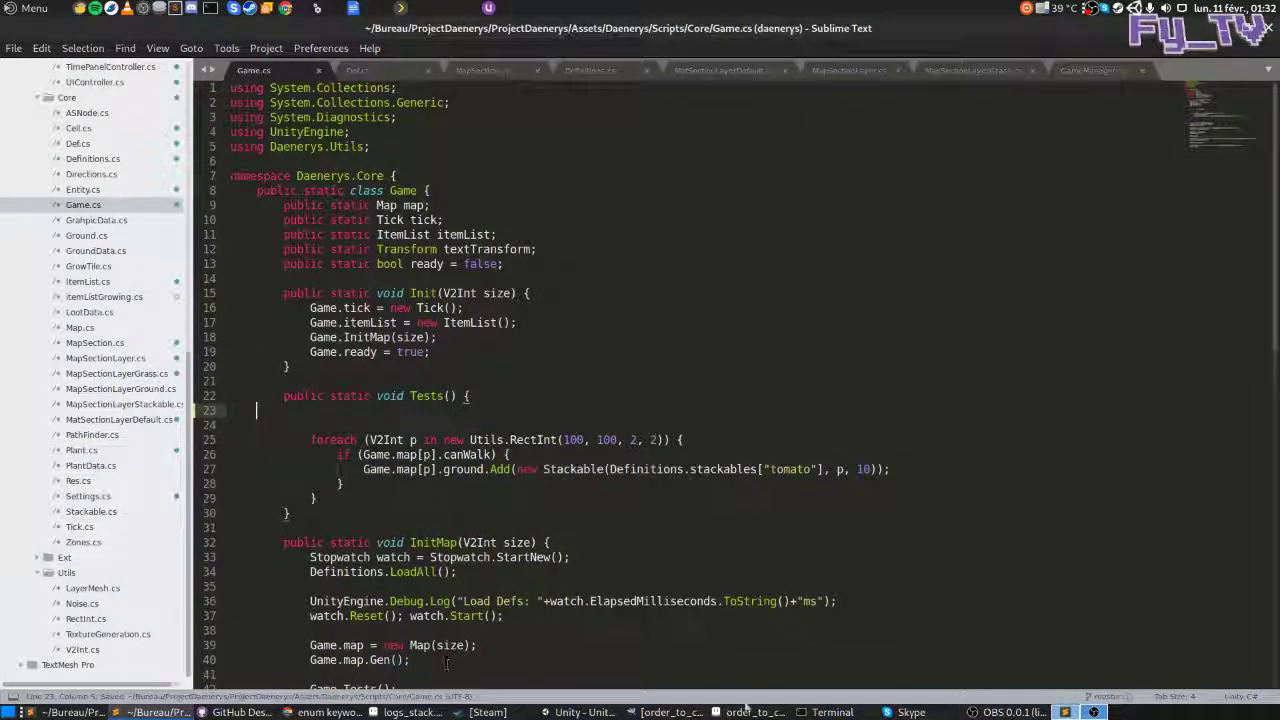
left_click(580, 712)
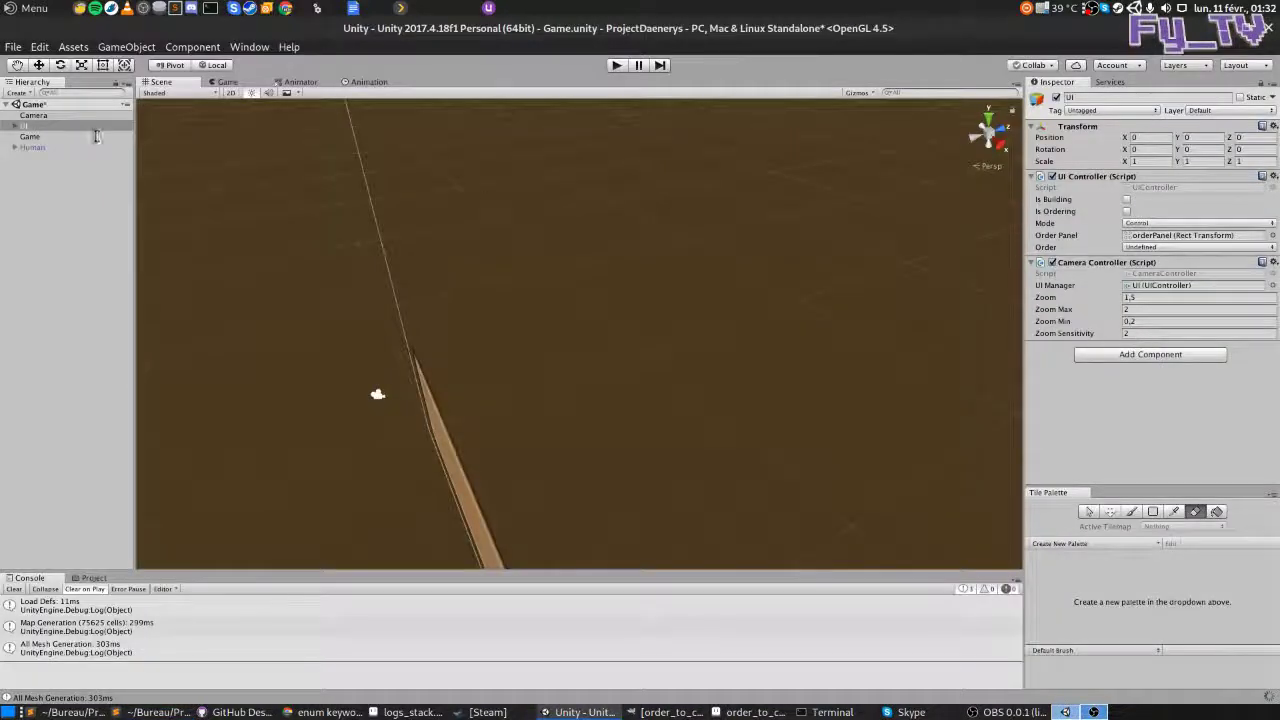
Step: Set the Game object's Game Manager Speed to 1 and enter Play mode
left_click(33, 136)
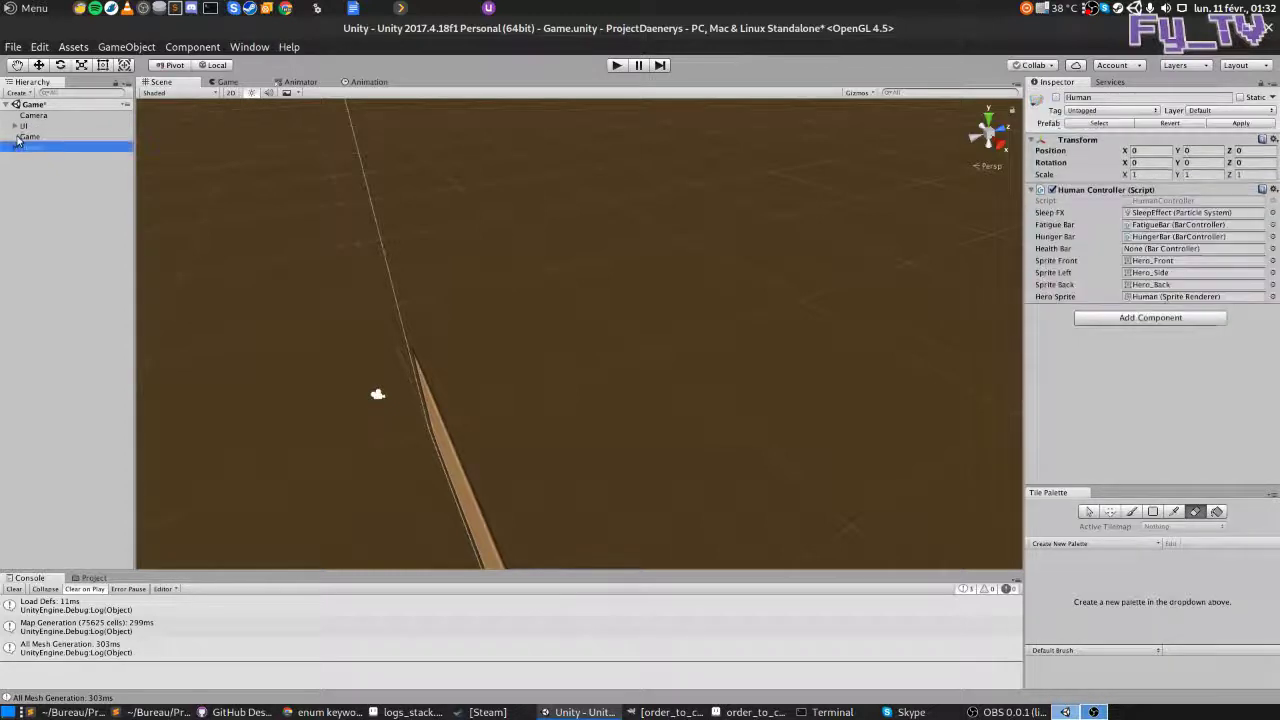
left_click(1131, 248)
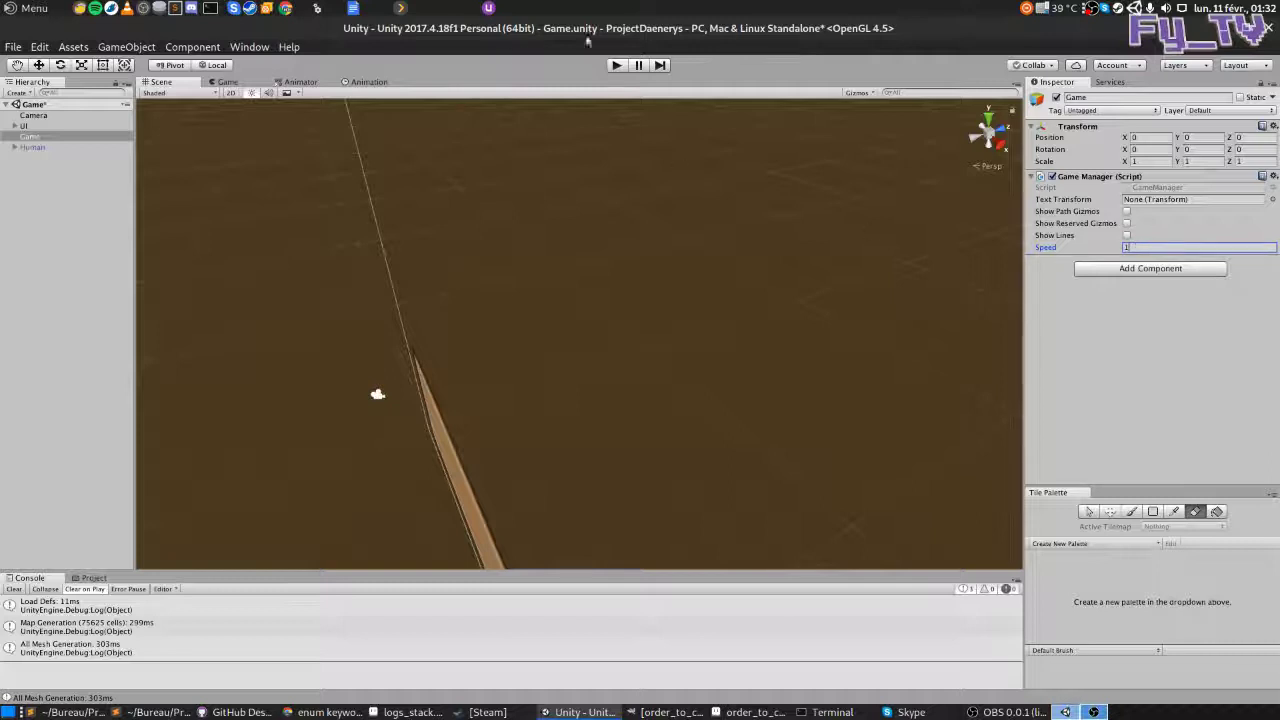
left_click(617, 66)
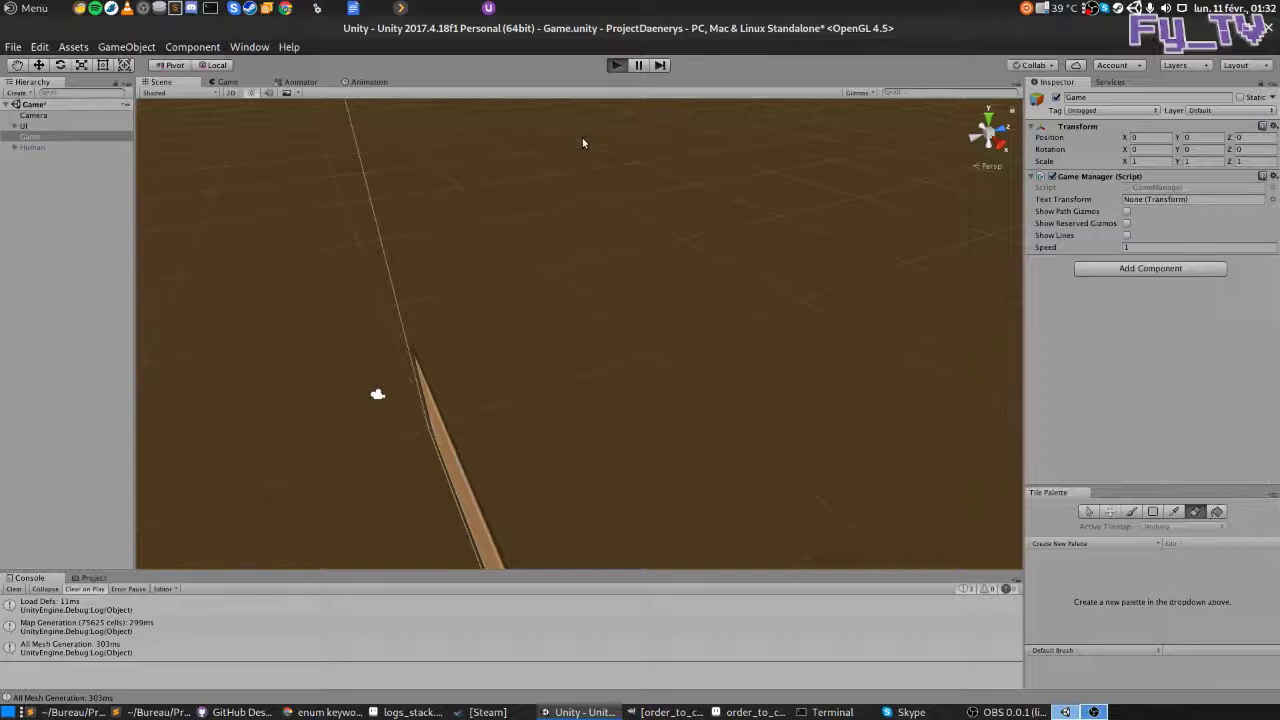
Step: Drag-mark a block of tiles right of the colonists with work orders
scroll(619, 317, "up", 3)
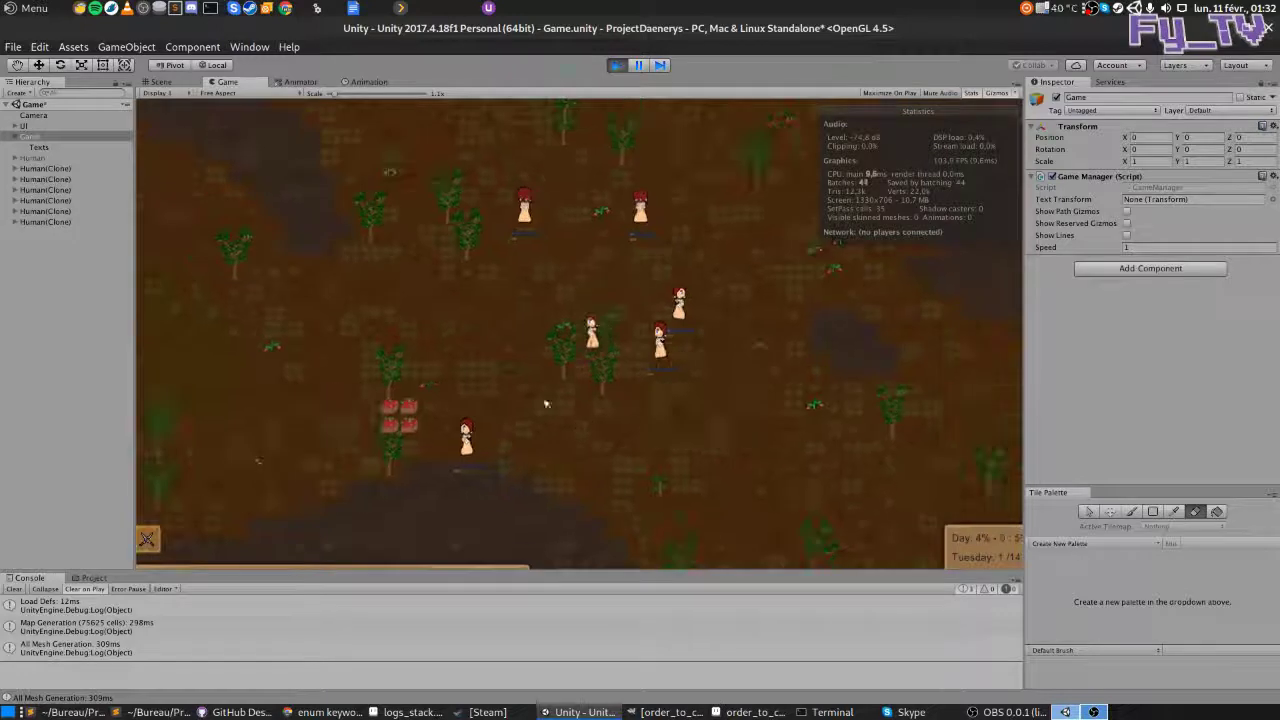
scroll(215, 485, "down", 3)
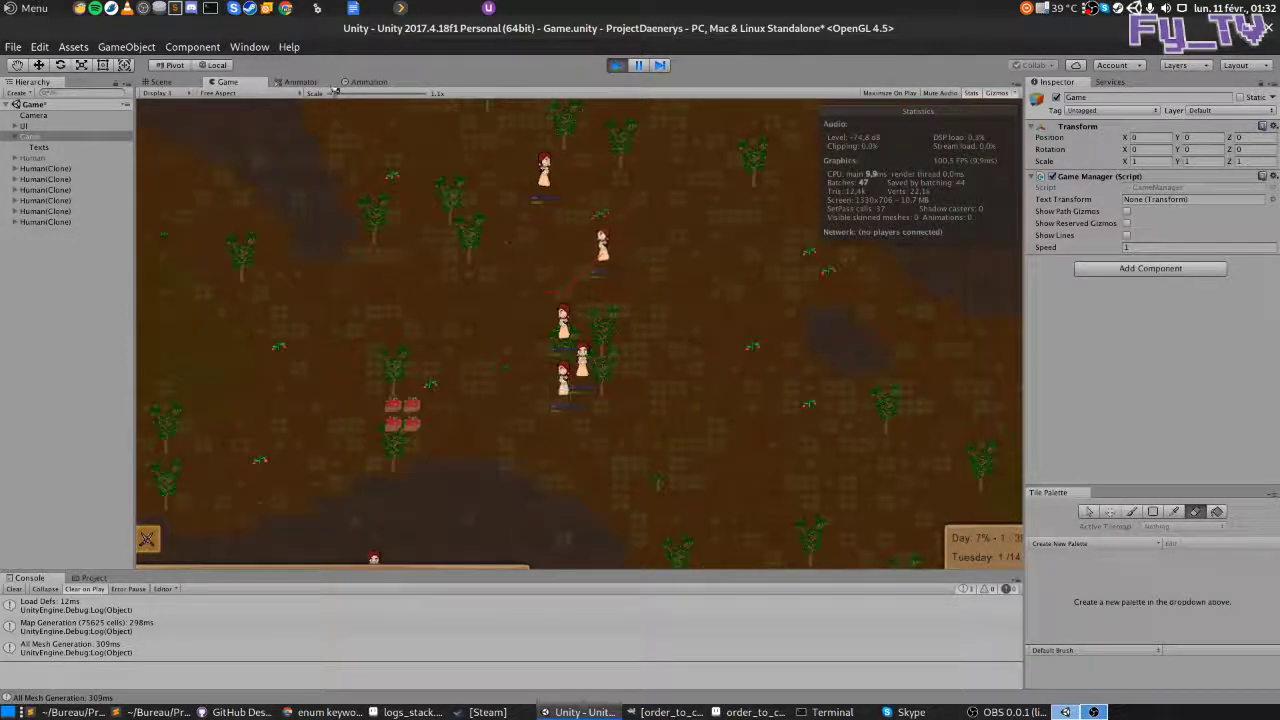
scroll(262, 440, "up", 1)
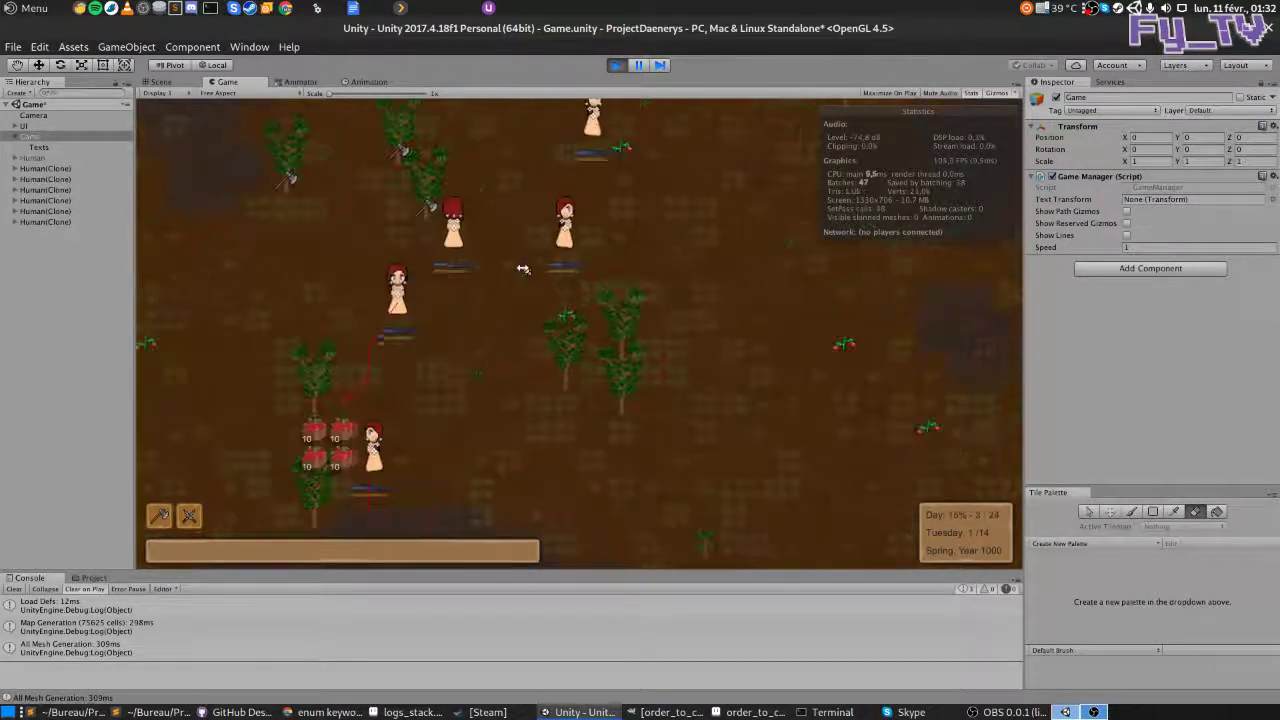
scroll(460, 350, "down", 2)
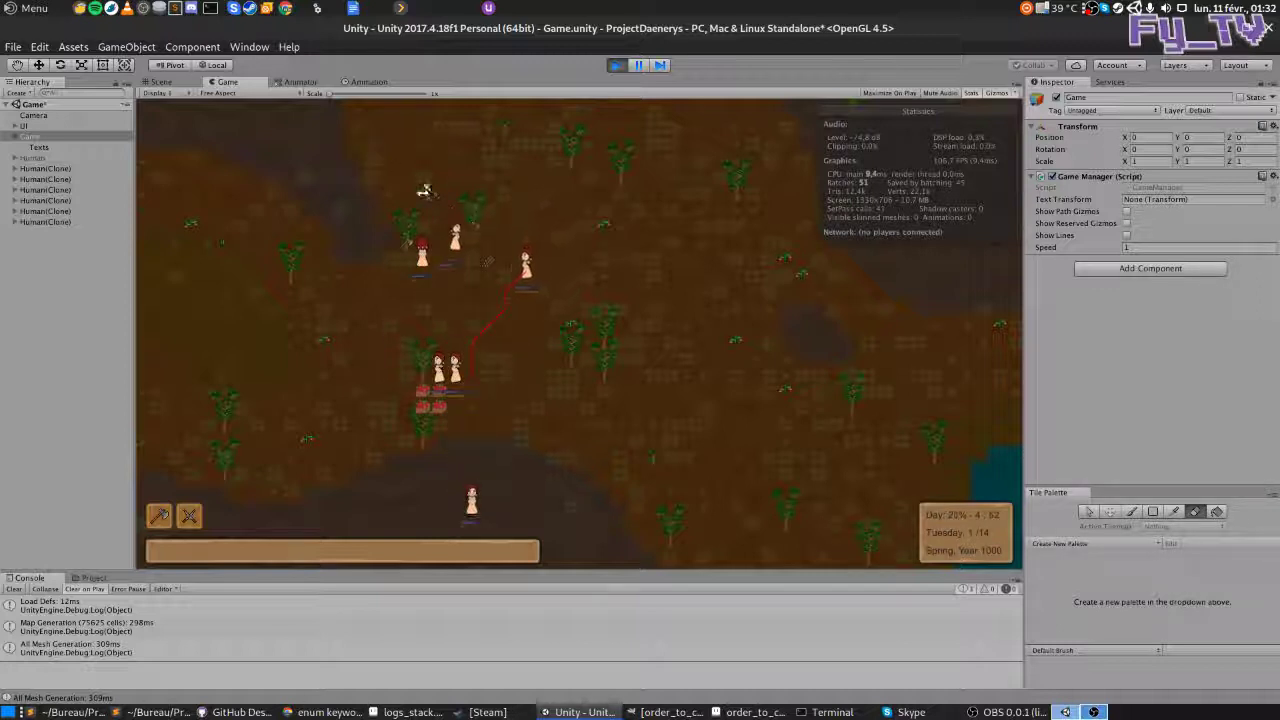
scroll(437, 189, "up", 1)
scroll(480, 235, "up", 1)
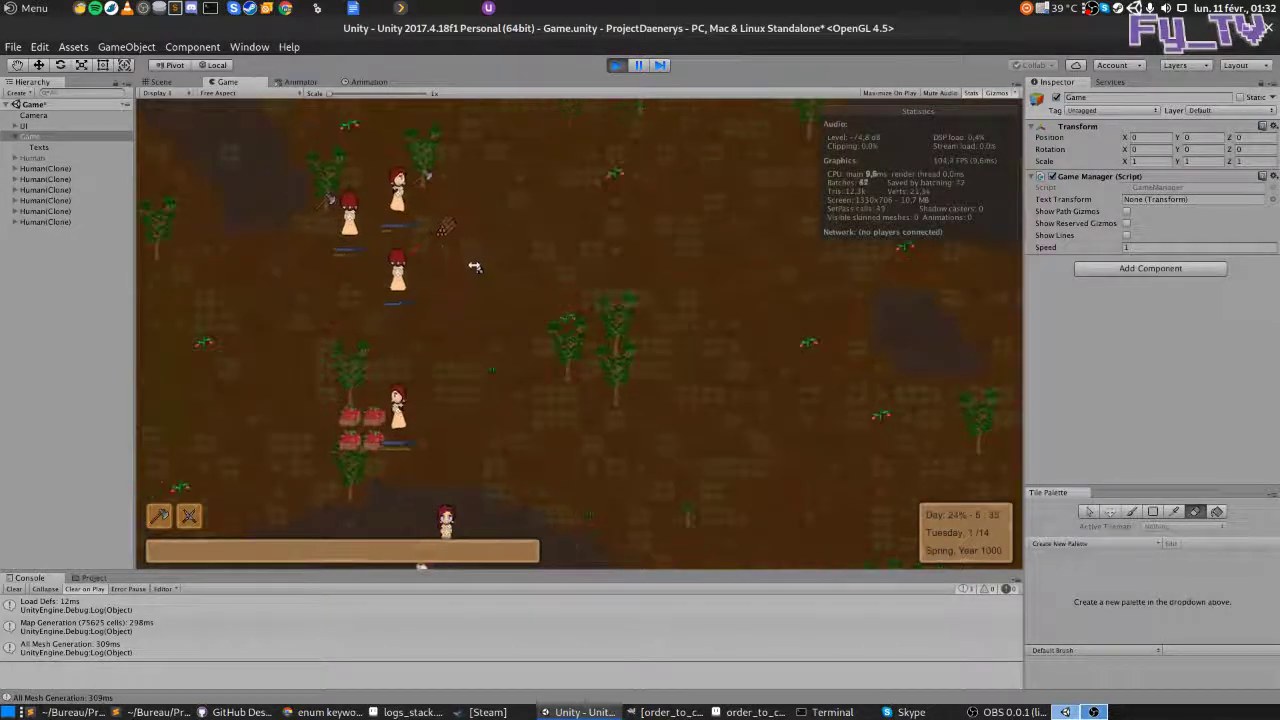
scroll(465, 245, "up", 1)
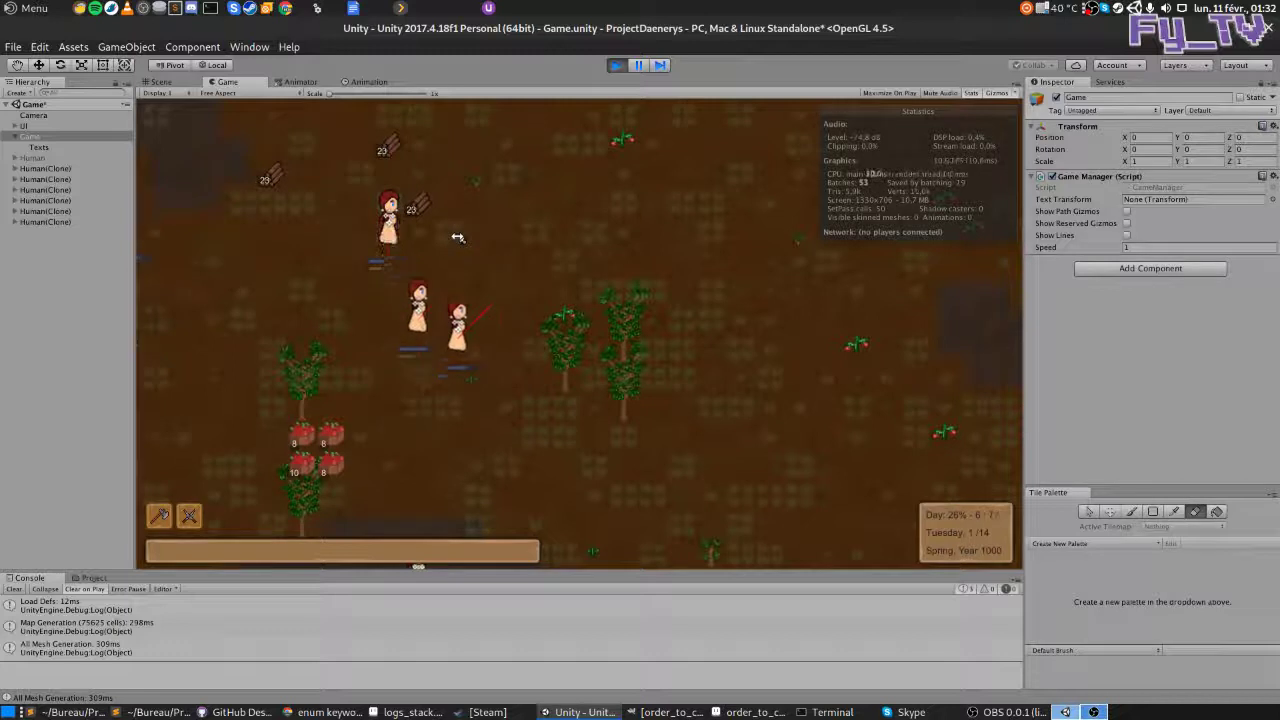
scroll(457, 245, "down", 1)
scroll(450, 260, "down", 1)
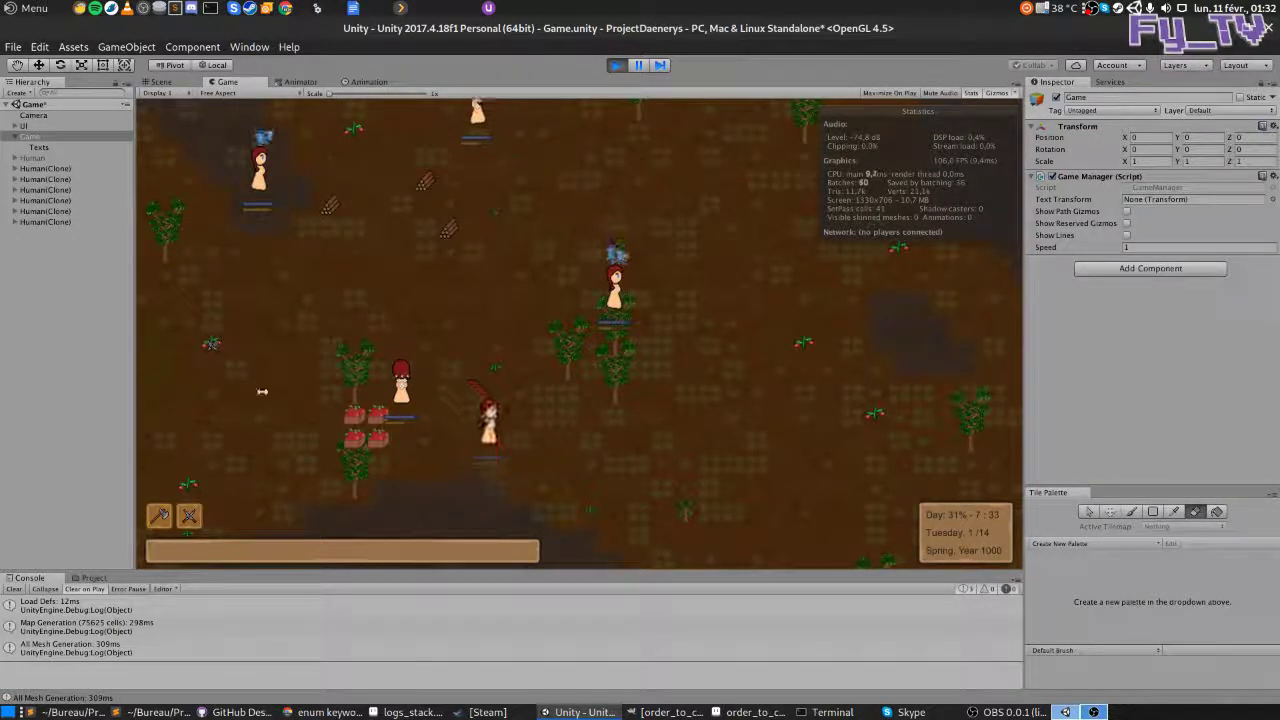
left_click_drag(785, 333, 898, 435)
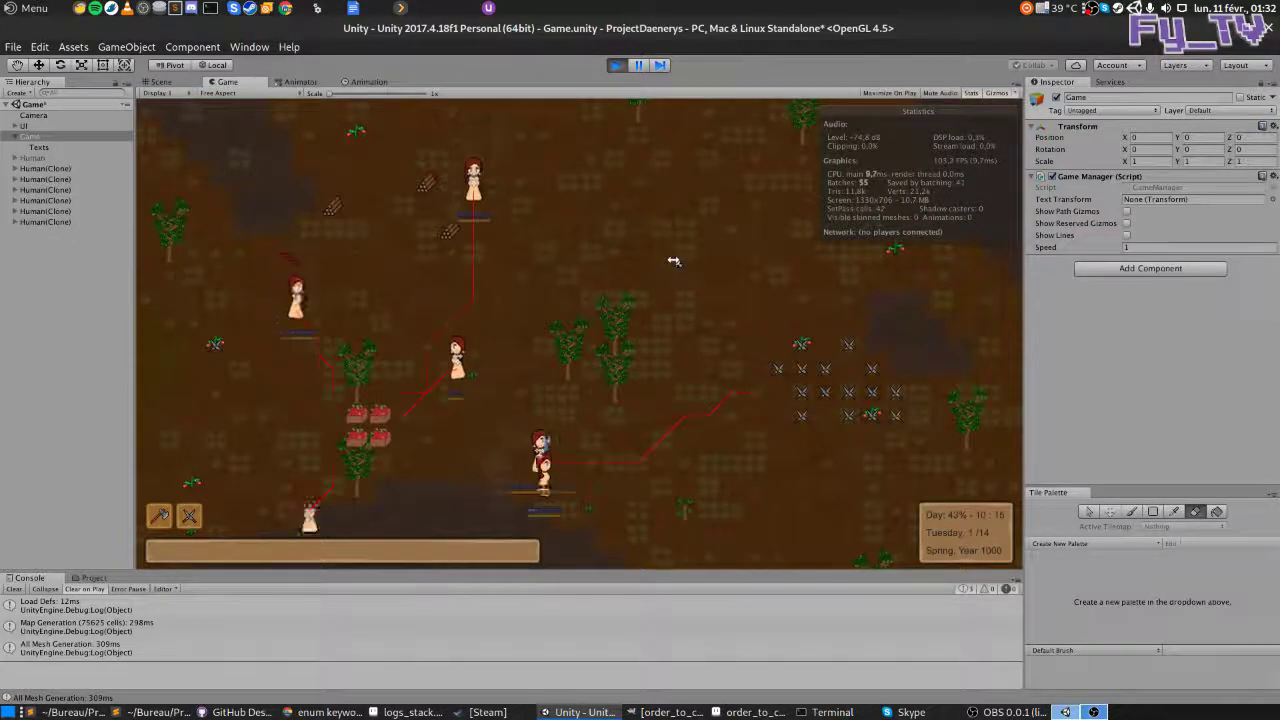
Step: Turn on Show Reserved Gizmos in the Game Manager inspector
left_click(1126, 223)
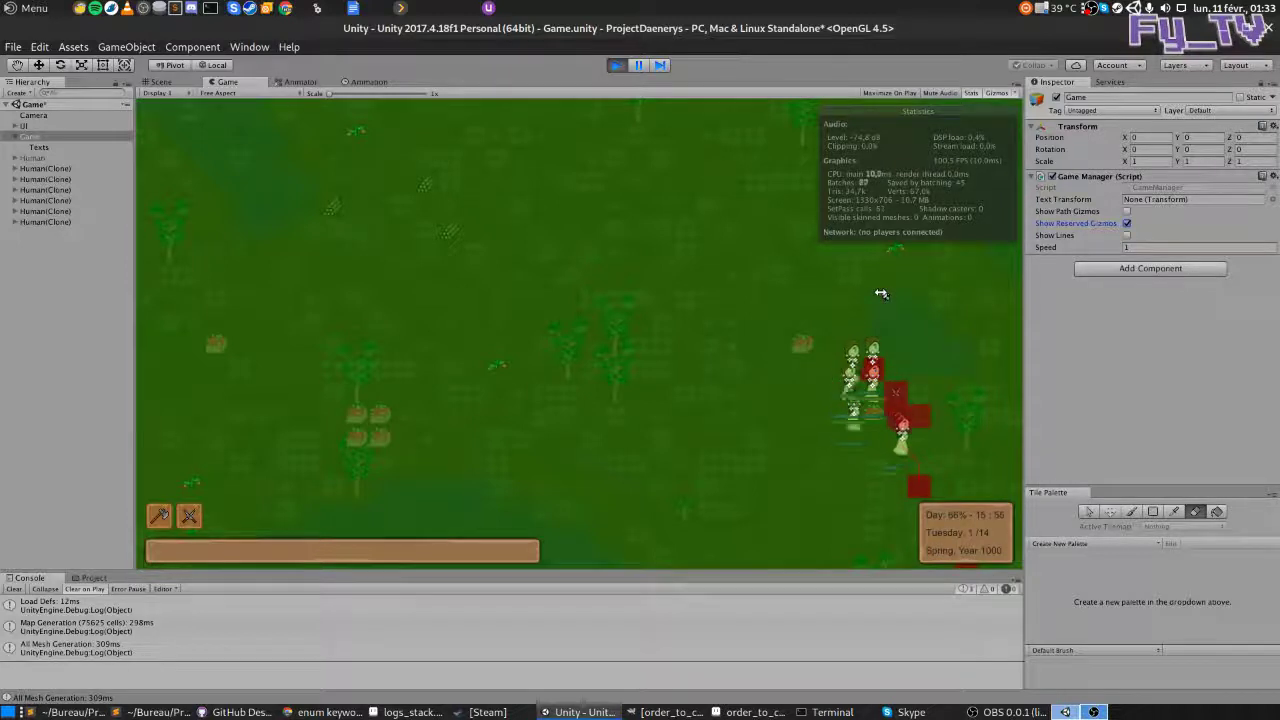
scroll(667, 330, "down", 3)
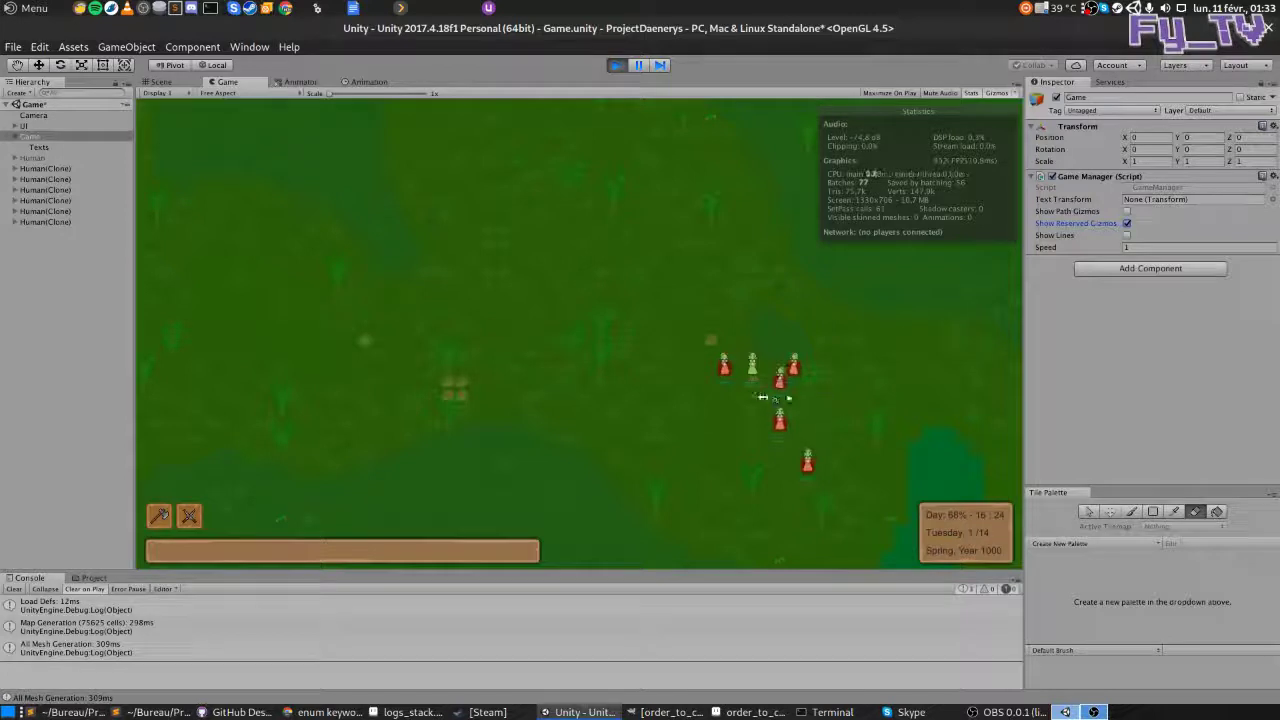
scroll(760, 396, "up", 2)
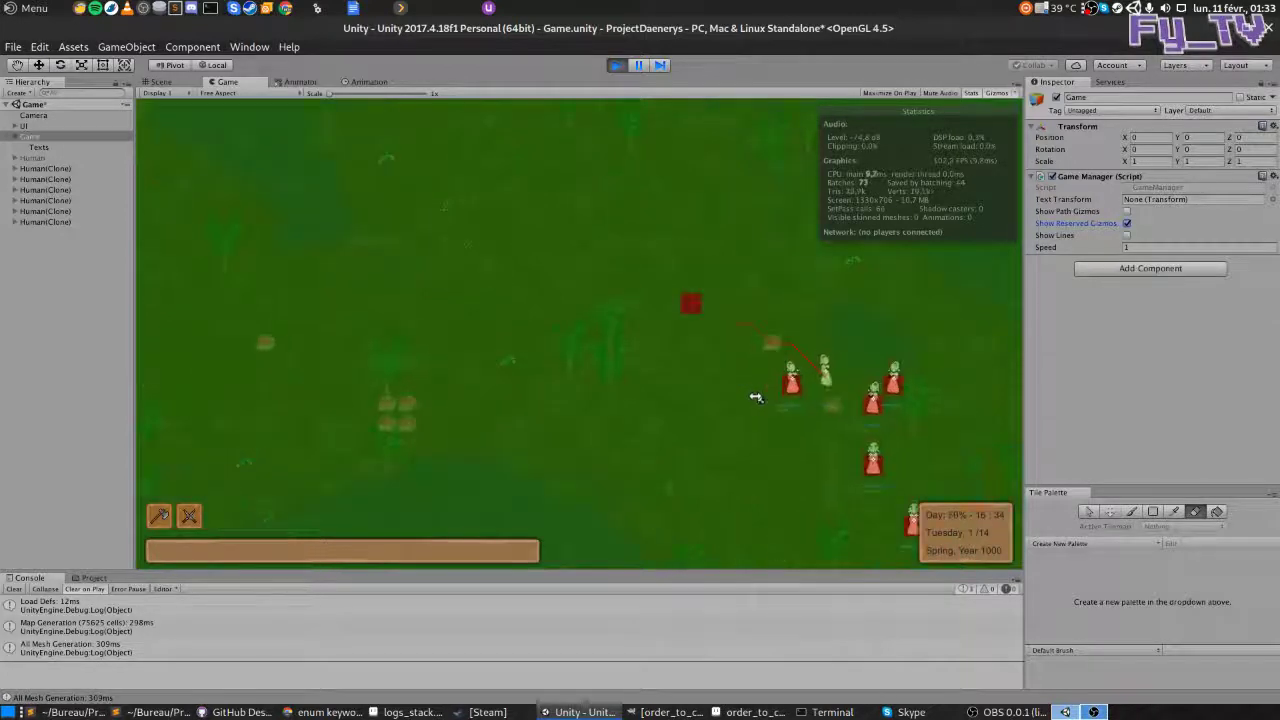
Step: Choose the pickaxe order and mark a wide area of the map with it
left_click(165, 515)
left_click_drag(263, 257, 641, 393)
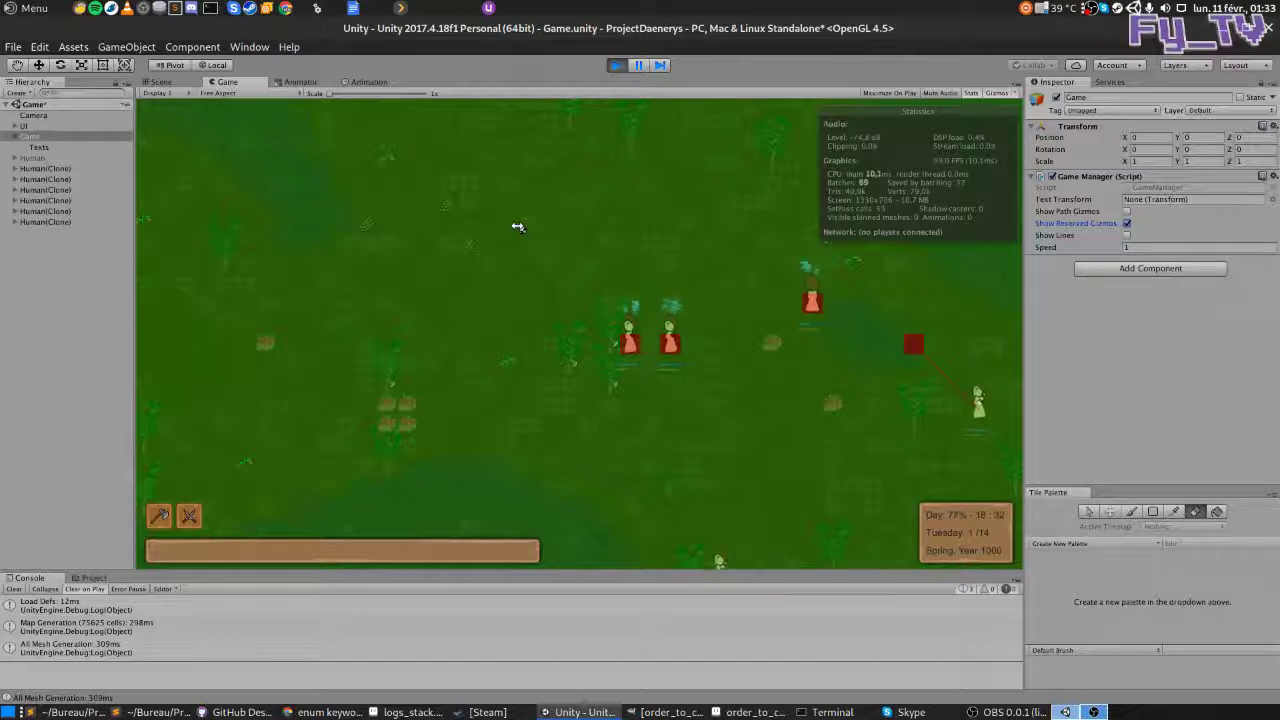
scroll(573, 309, "down", 1)
scroll(763, 356, "up", 1)
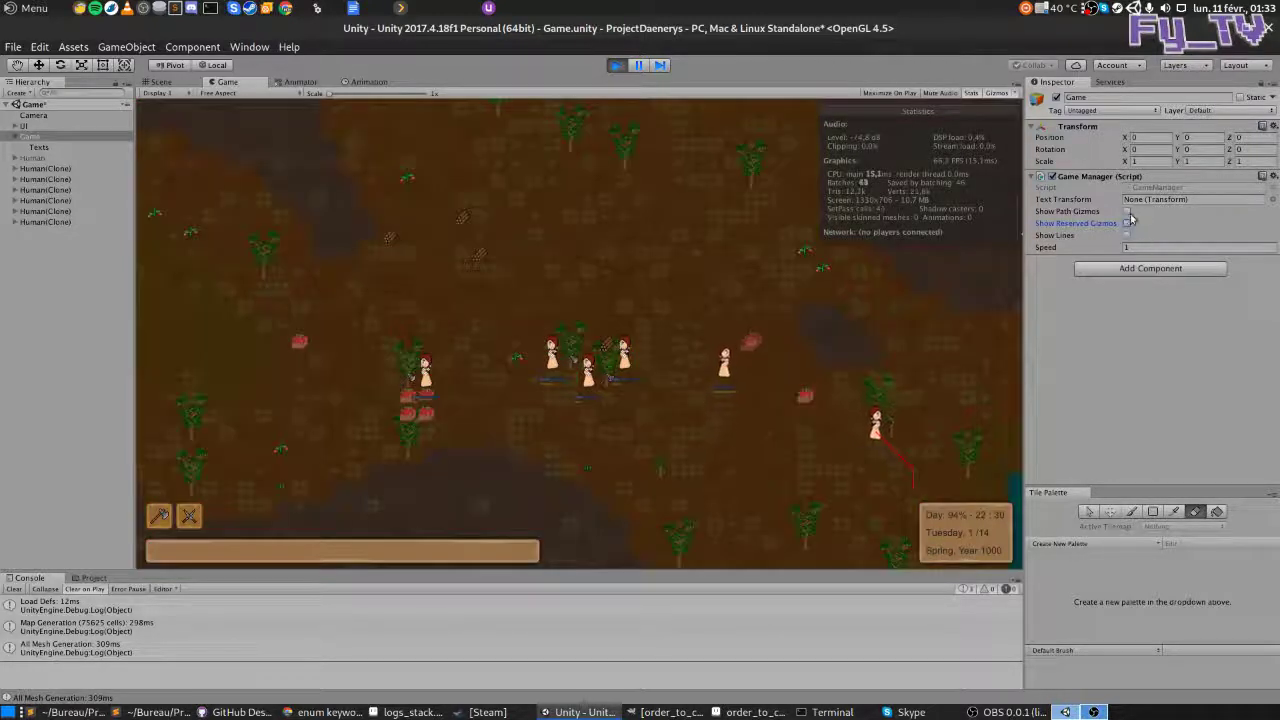
left_click(1127, 212)
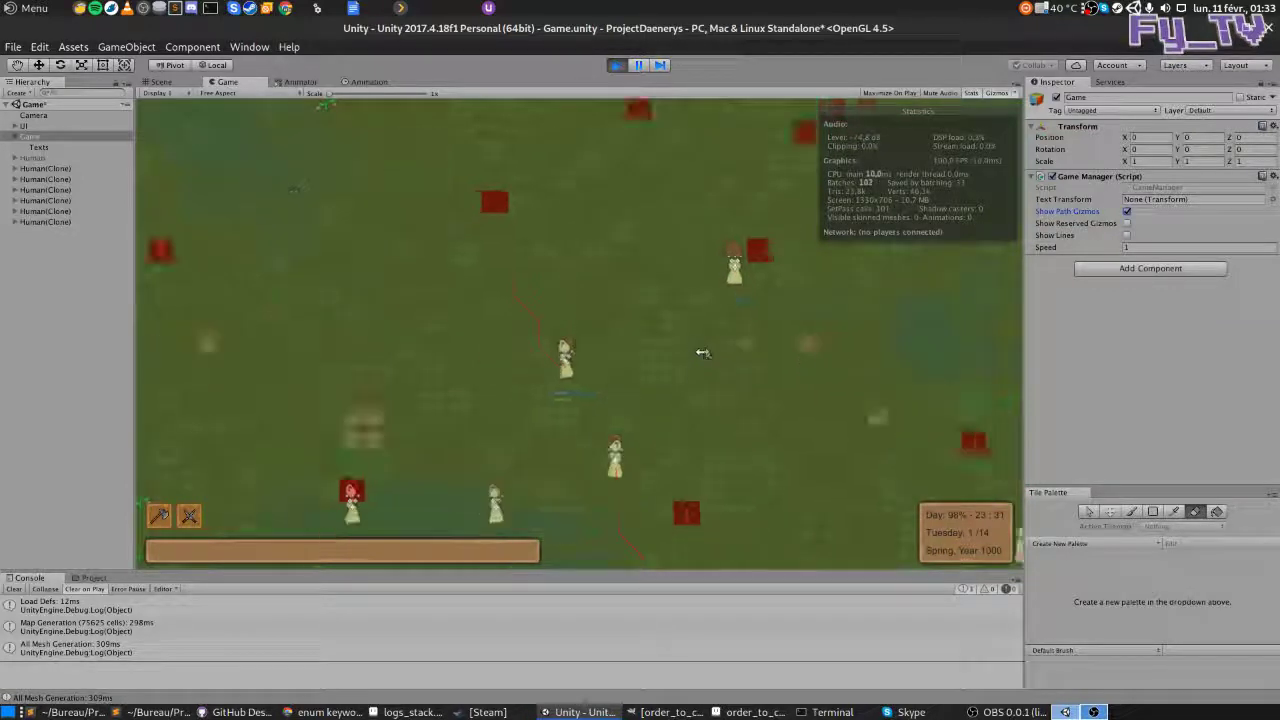
scroll(454, 317, "up", 1)
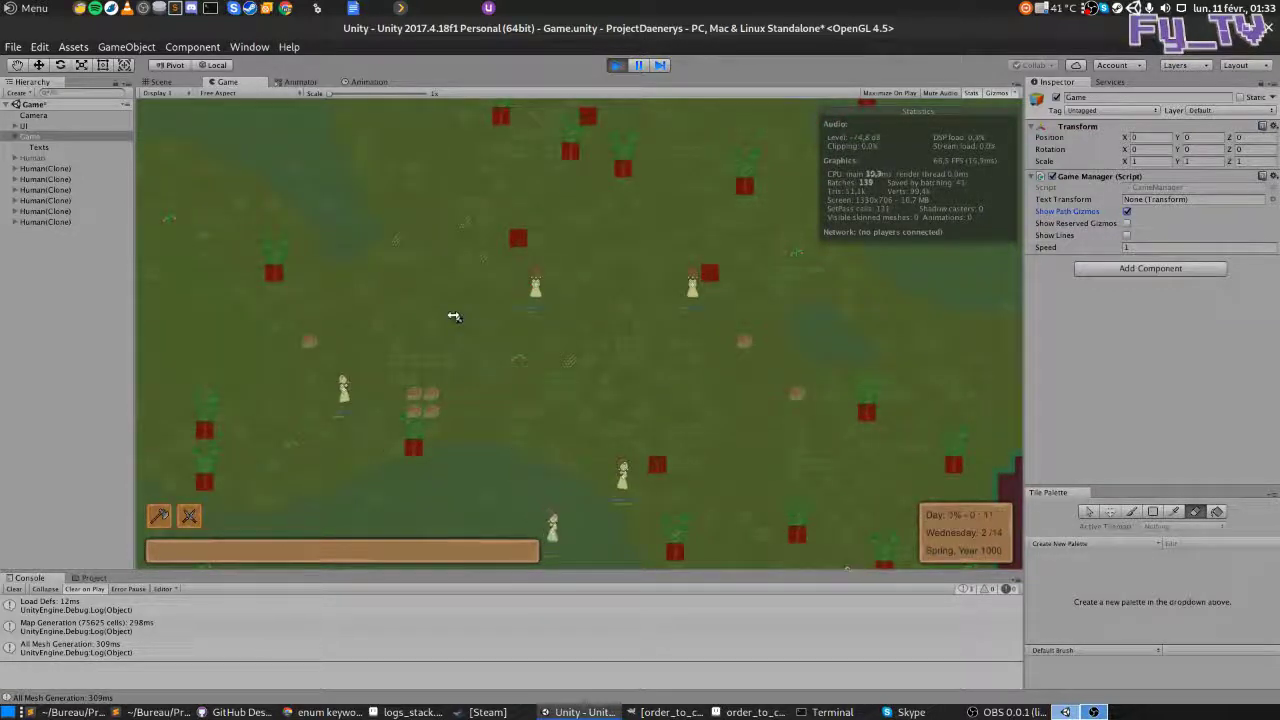
scroll(454, 317, "down", 2)
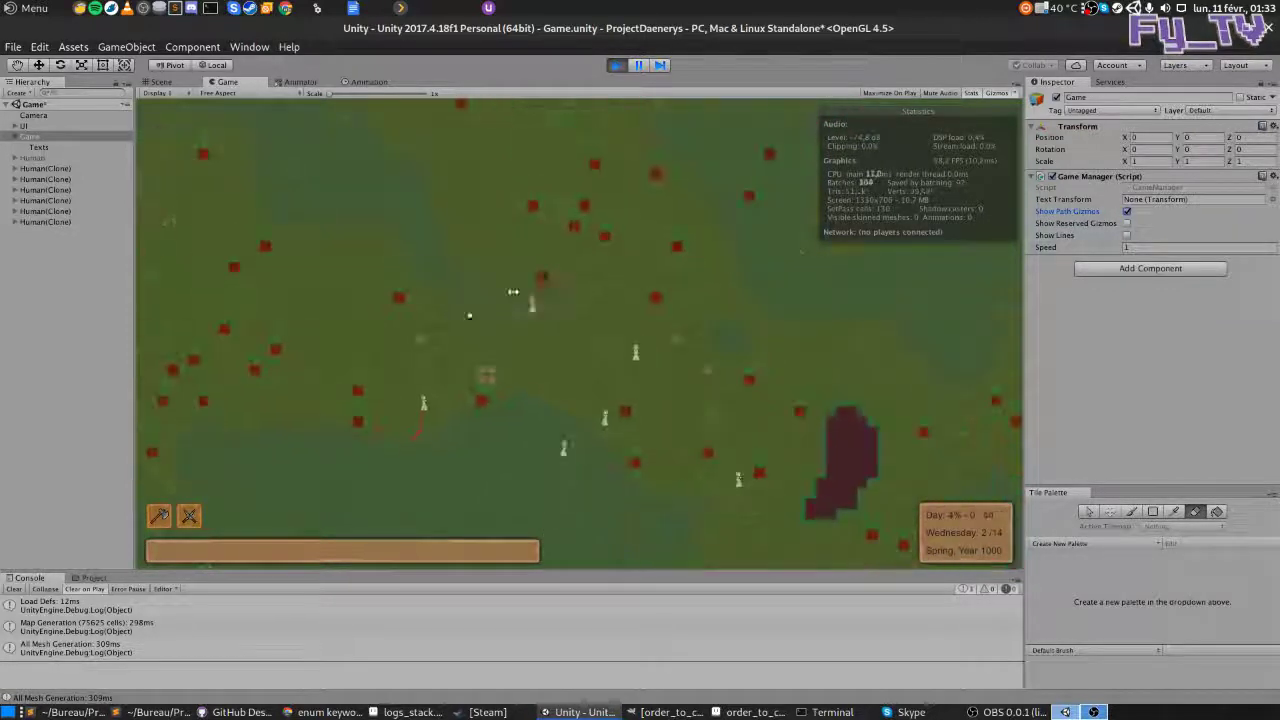
scroll(383, 259, "up", 1)
scroll(383, 259, "up", 1)
scroll(566, 300, "up", 1)
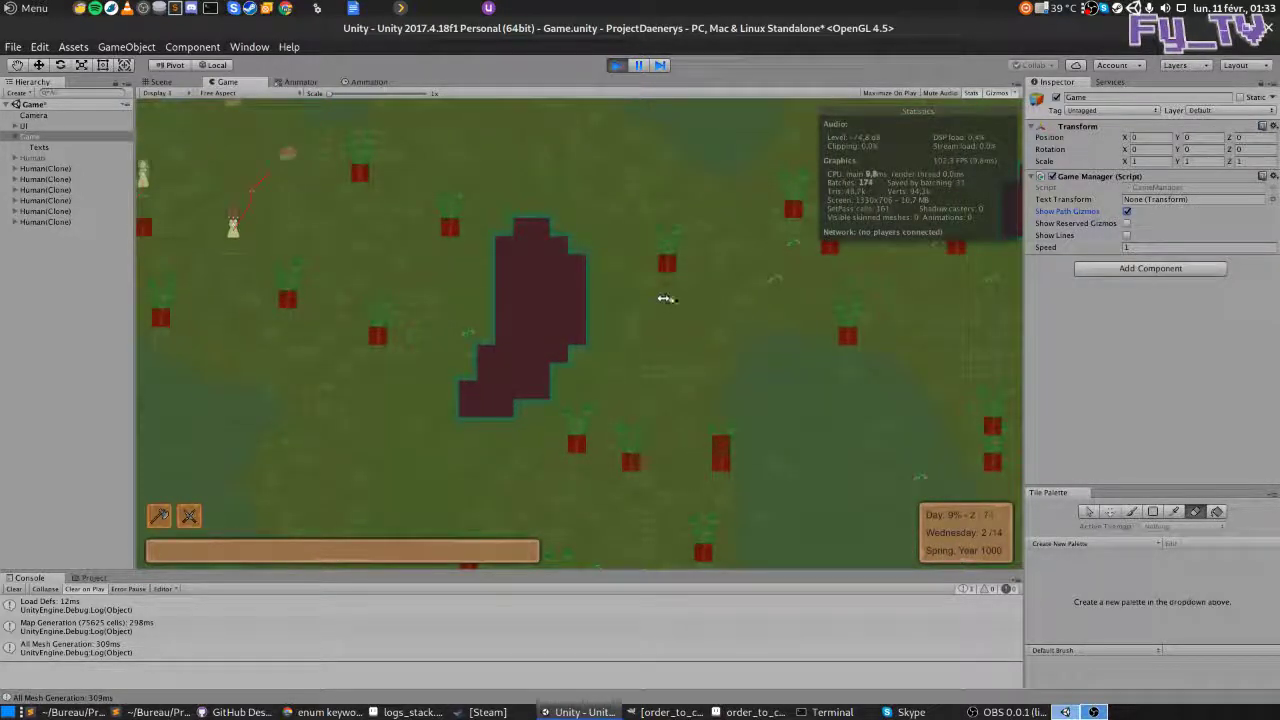
scroll(655, 300, "up", 1)
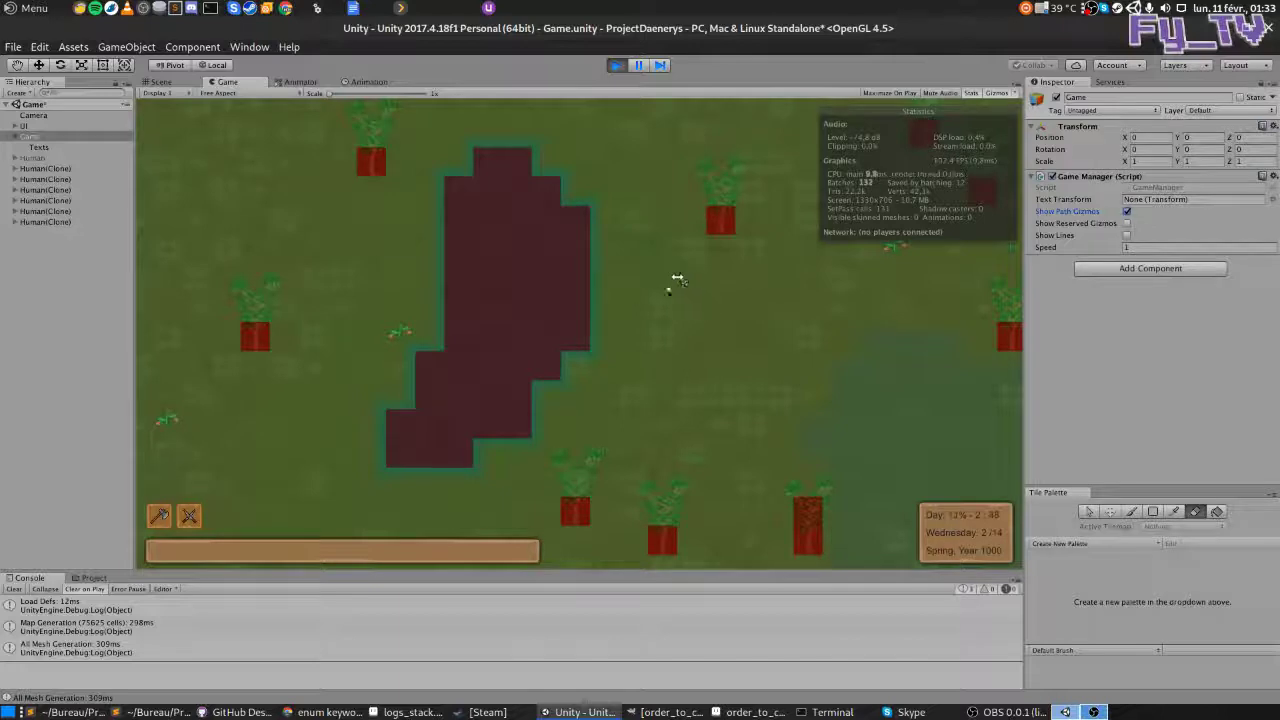
scroll(541, 322, "down", 2)
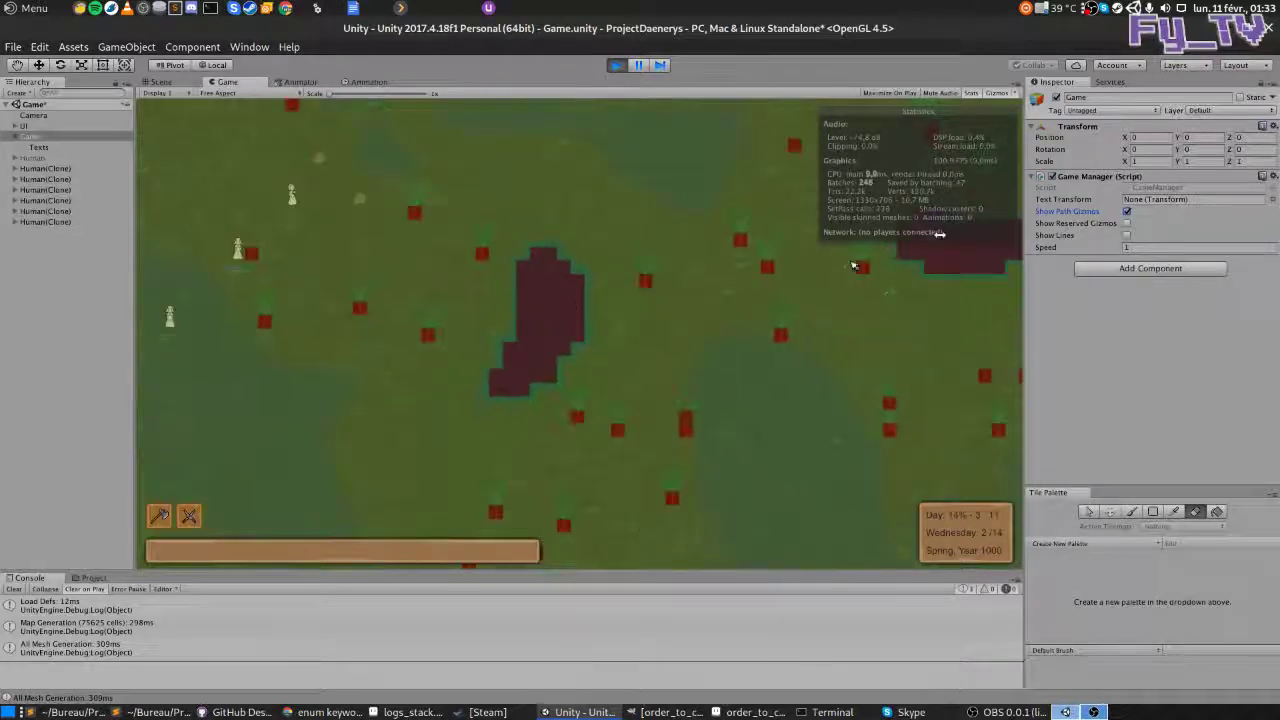
Step: Turn off Show Path Gizmos and turn on Show Lines in the Game Manager
left_click(1127, 211)
left_click(1127, 235)
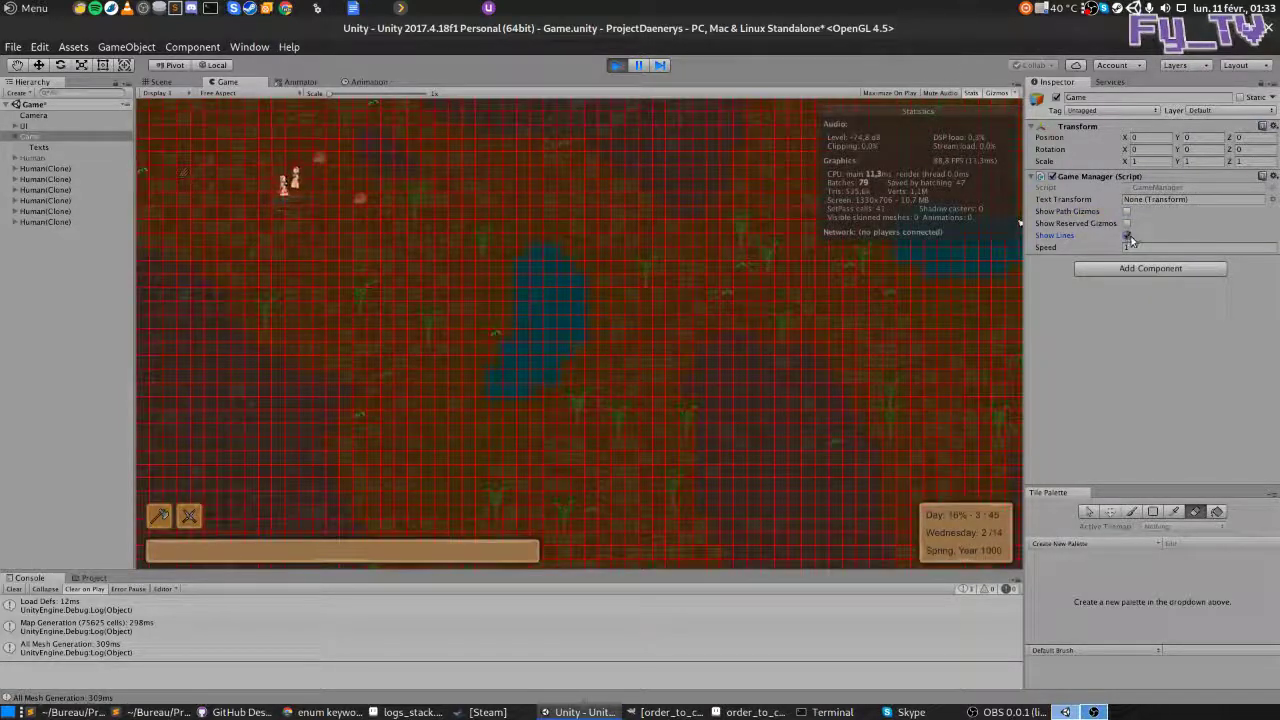
scroll(486, 371, "up", 1)
scroll(517, 346, "up", 1)
scroll(677, 297, "up", 1)
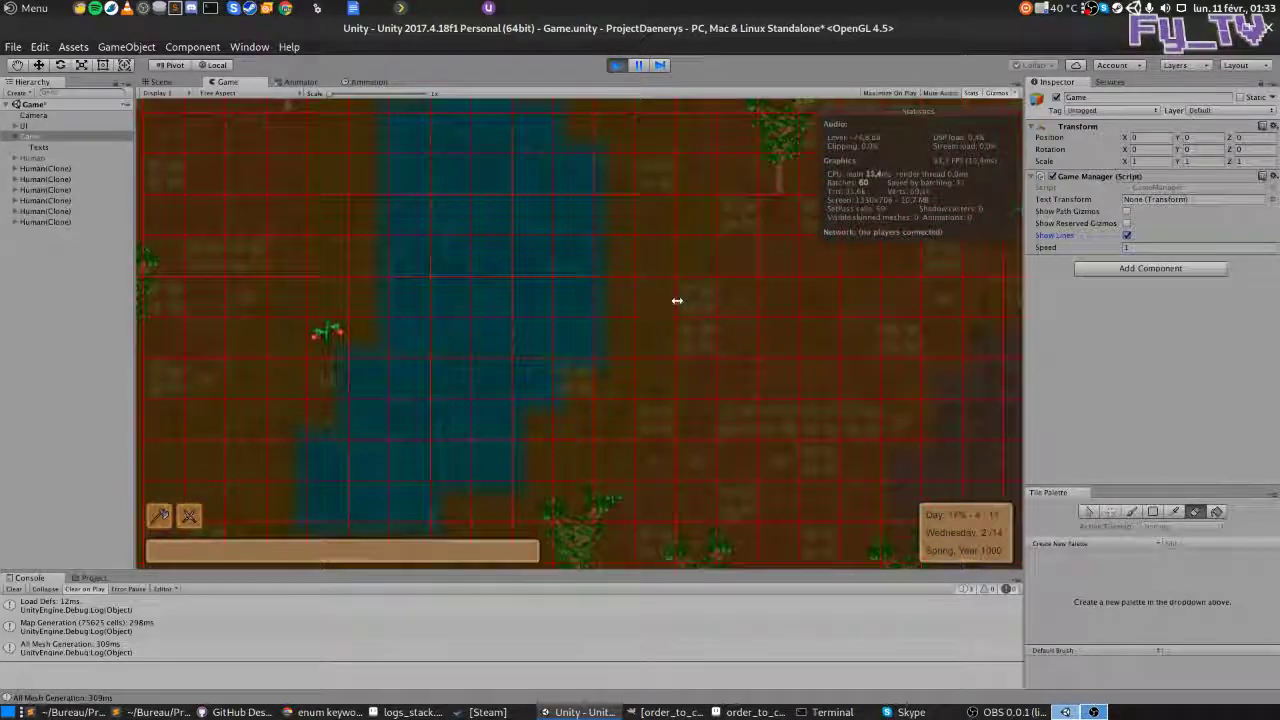
scroll(560, 350, "up", 1)
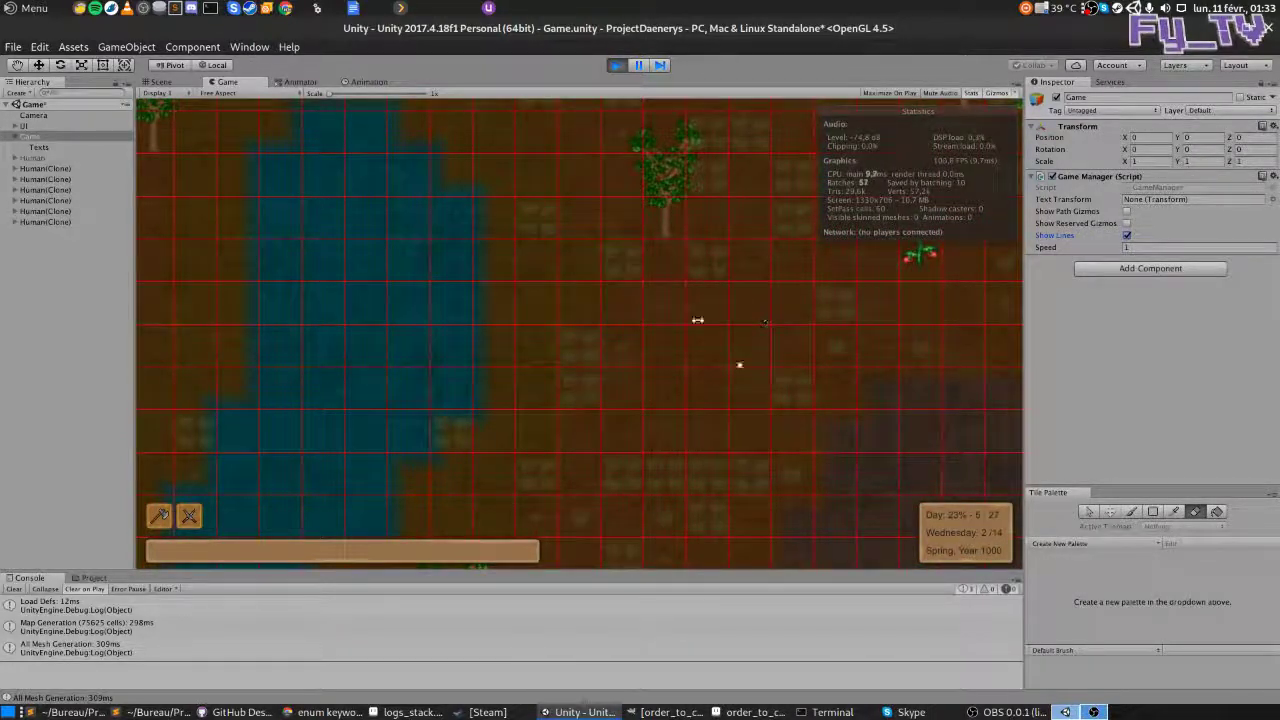
scroll(706, 380, "down", 1)
scroll(723, 379, "down", 1)
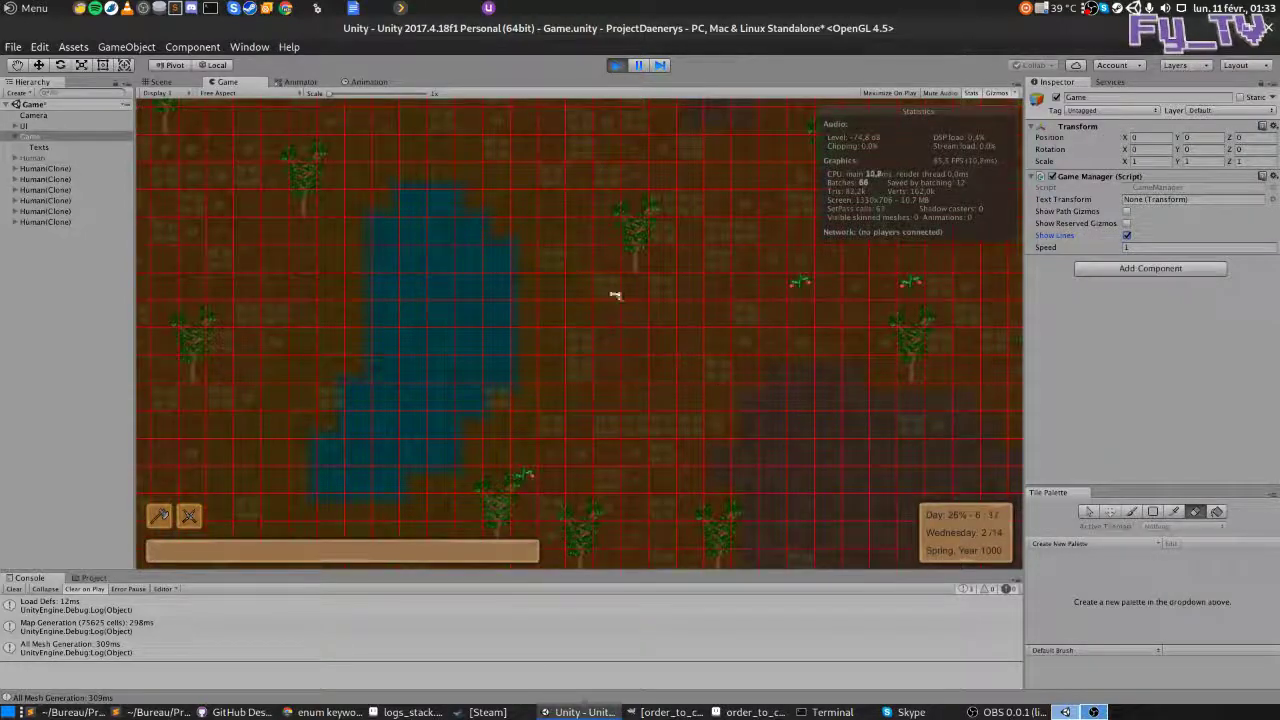
Step: Pan and zoom the Game view to inspect the grid lines in another area
middle_click_drag(615, 295, 491, 166)
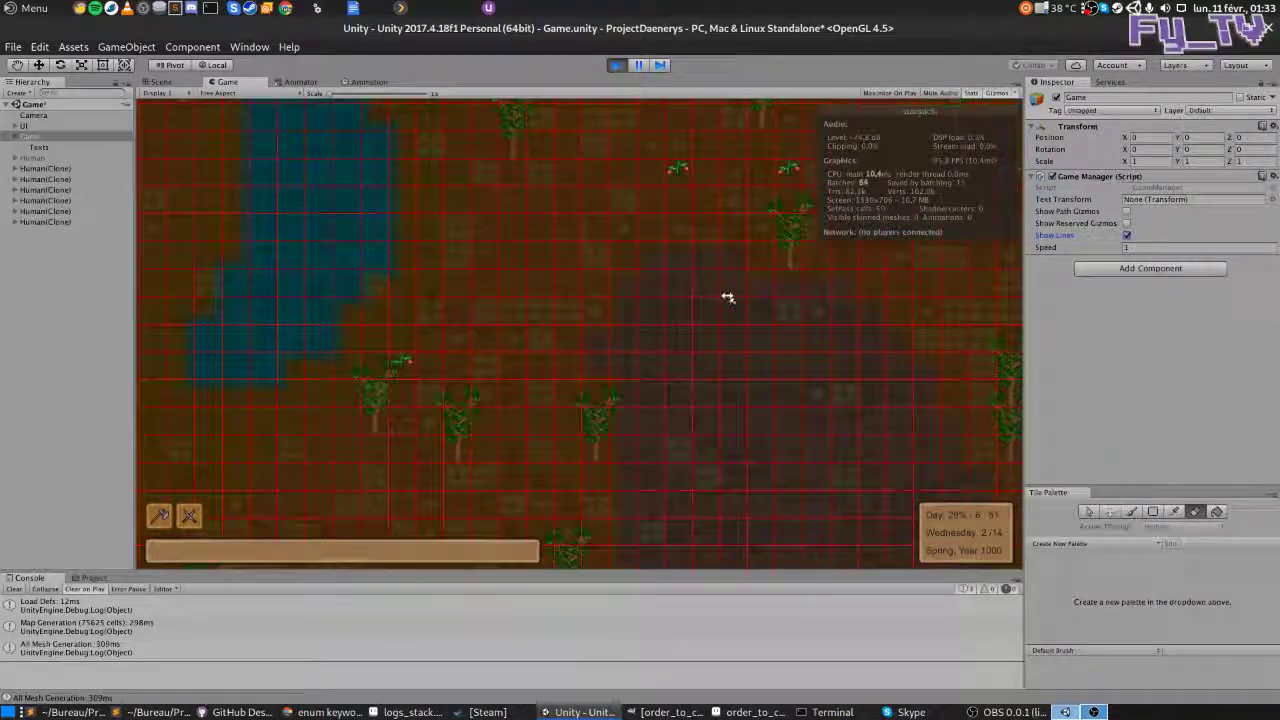
scroll(728, 297, "up", 1)
scroll(728, 297, "up", 1)
scroll(728, 294, "down", 1)
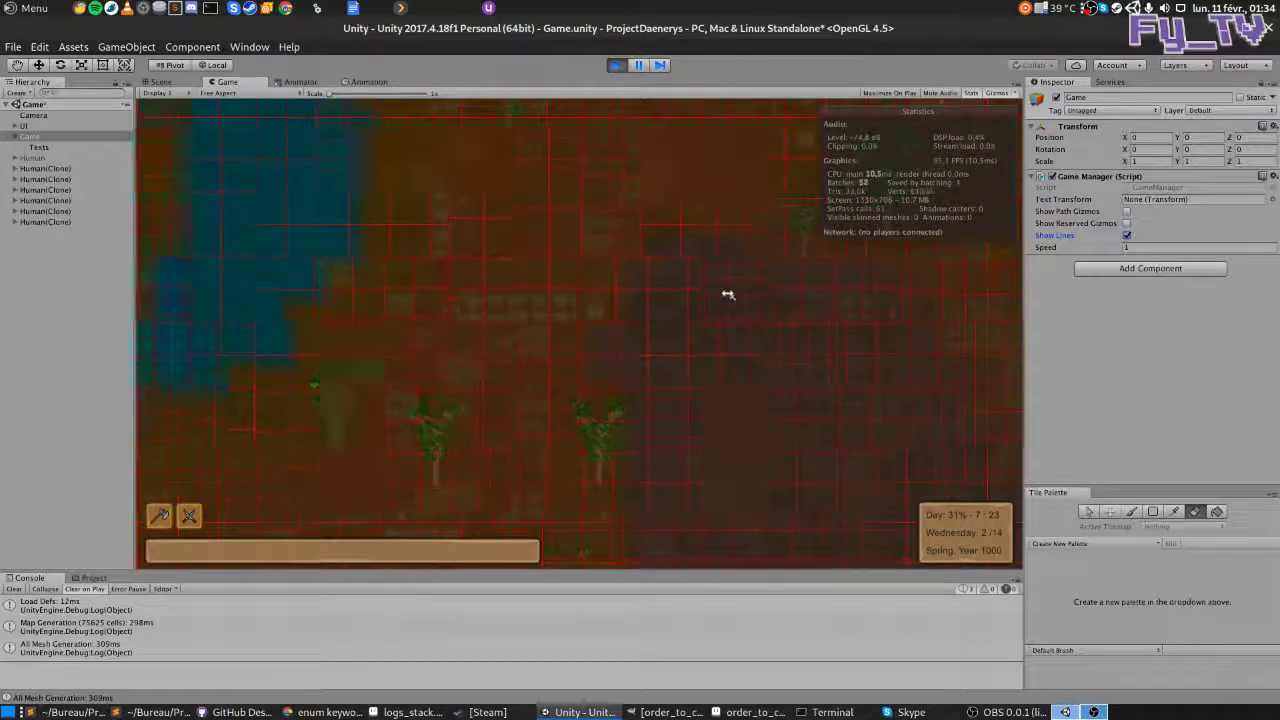
scroll(728, 294, "down", 1)
scroll(730, 295, "down", 1)
scroll(730, 296, "up", 1)
scroll(732, 300, "up", 1)
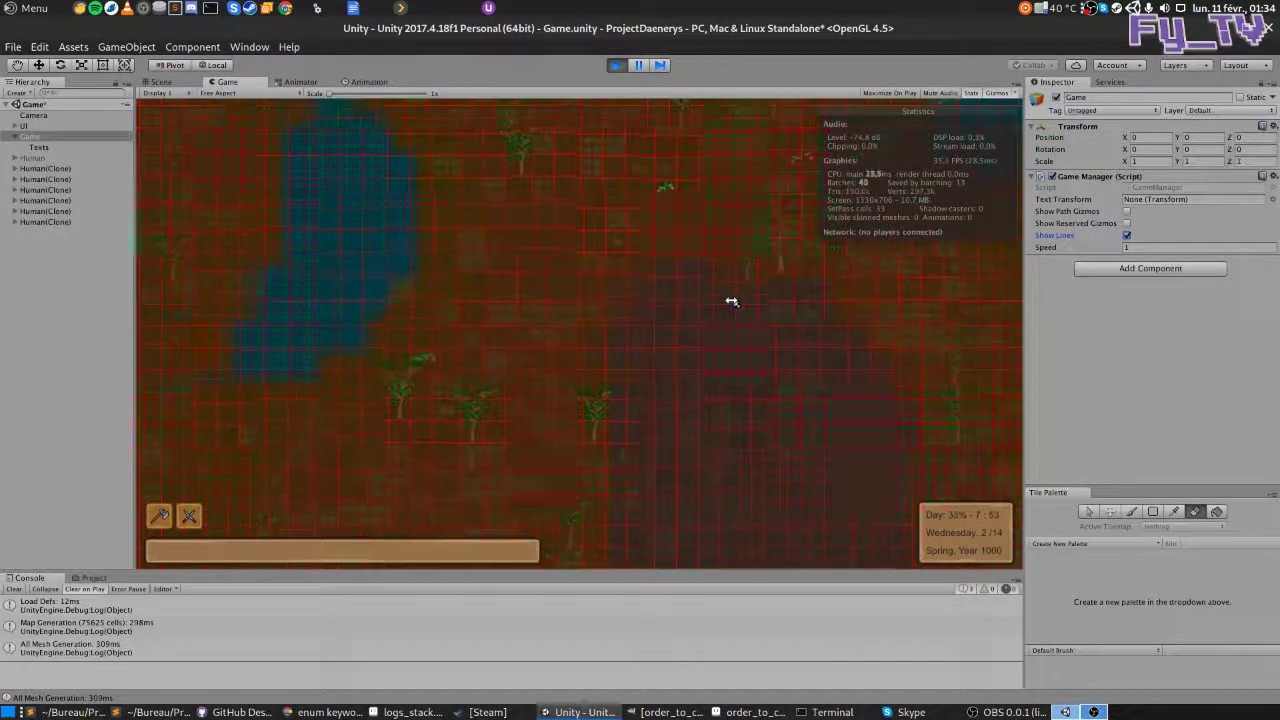
scroll(731, 301, "up", 1)
Step: Uncheck Show Lines, then pan with A and zoom around the plain colony map
left_click(1127, 236)
scroll(686, 300, "down", 2)
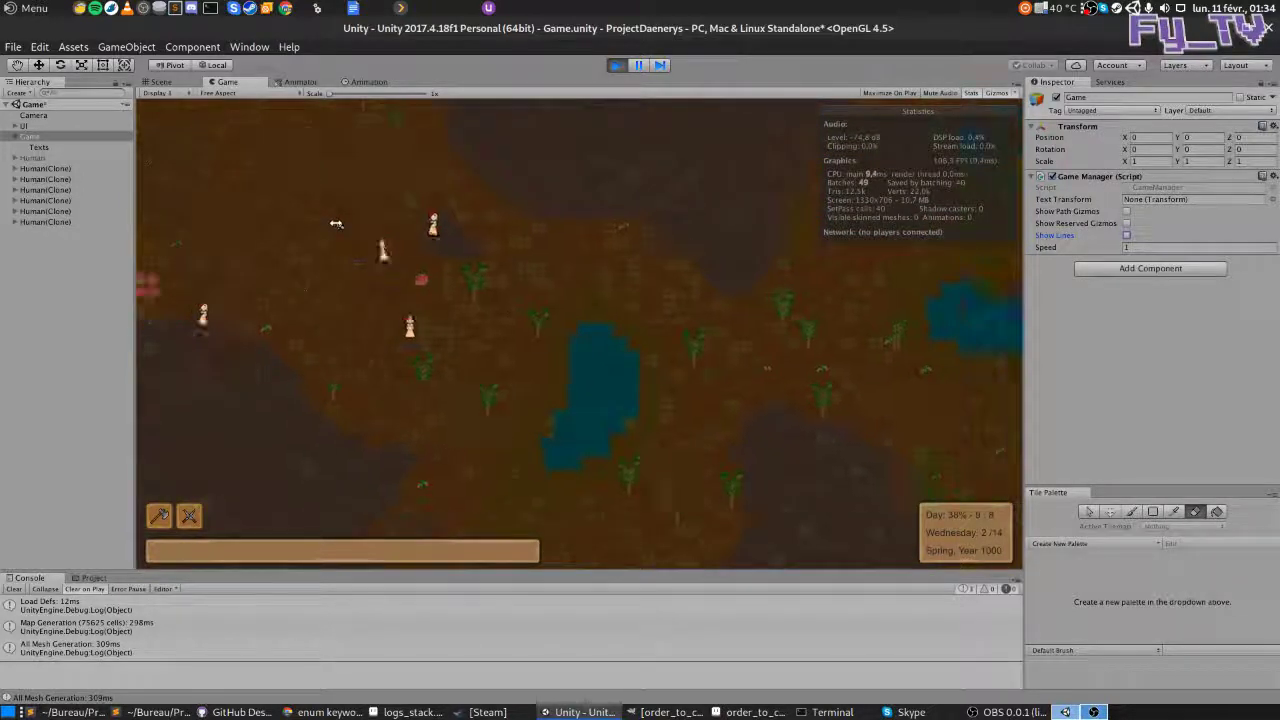
key("a")
key("a")
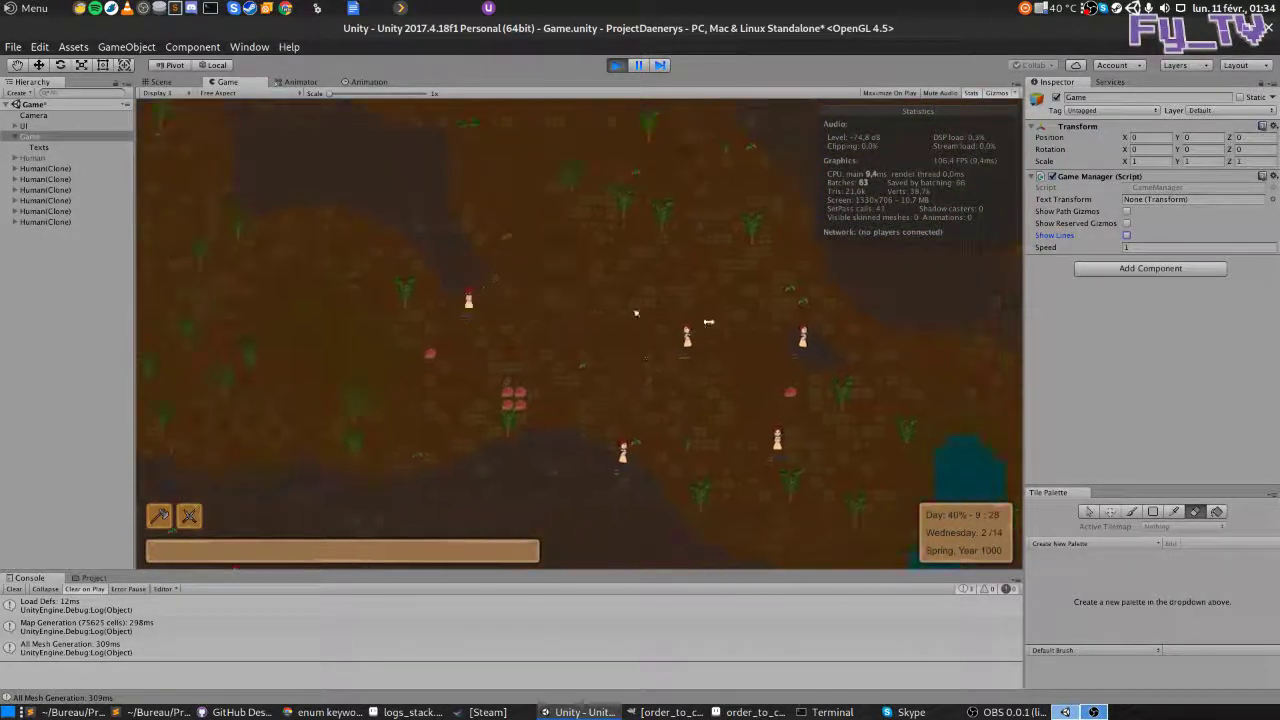
scroll(708, 322, "up", 2)
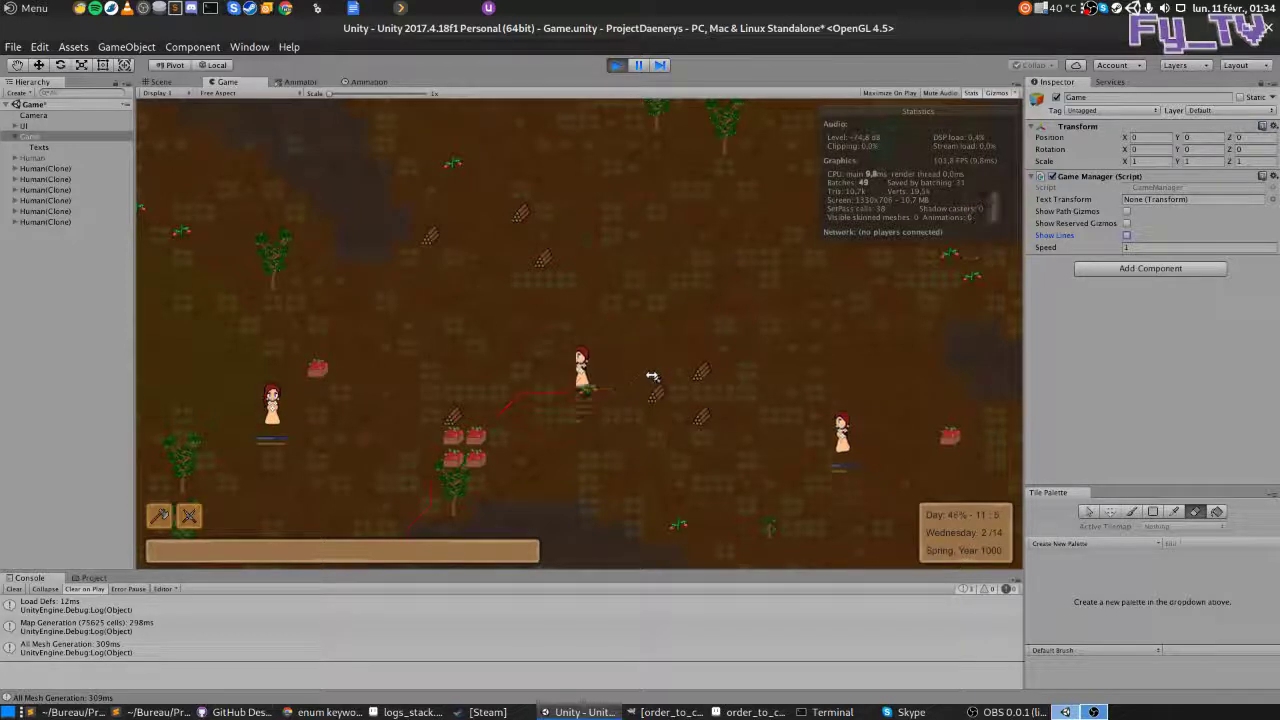
scroll(652, 376, "down", 4)
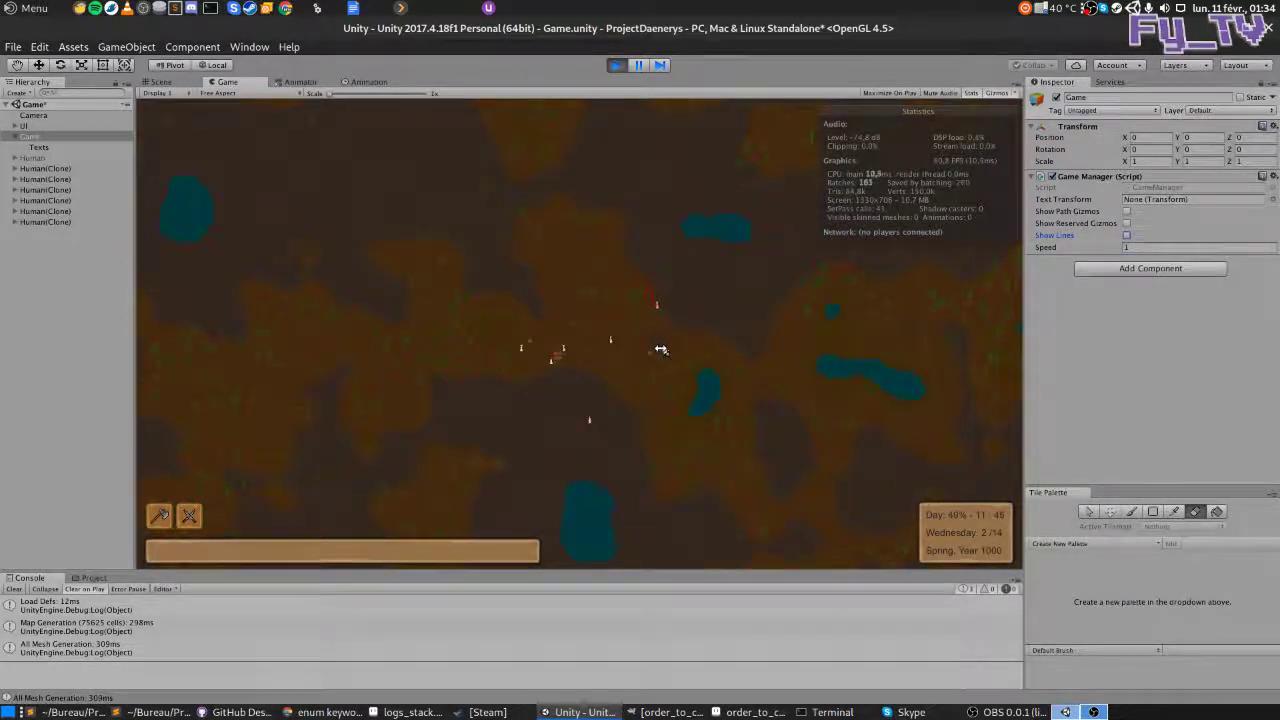
scroll(693, 427, "up", 3)
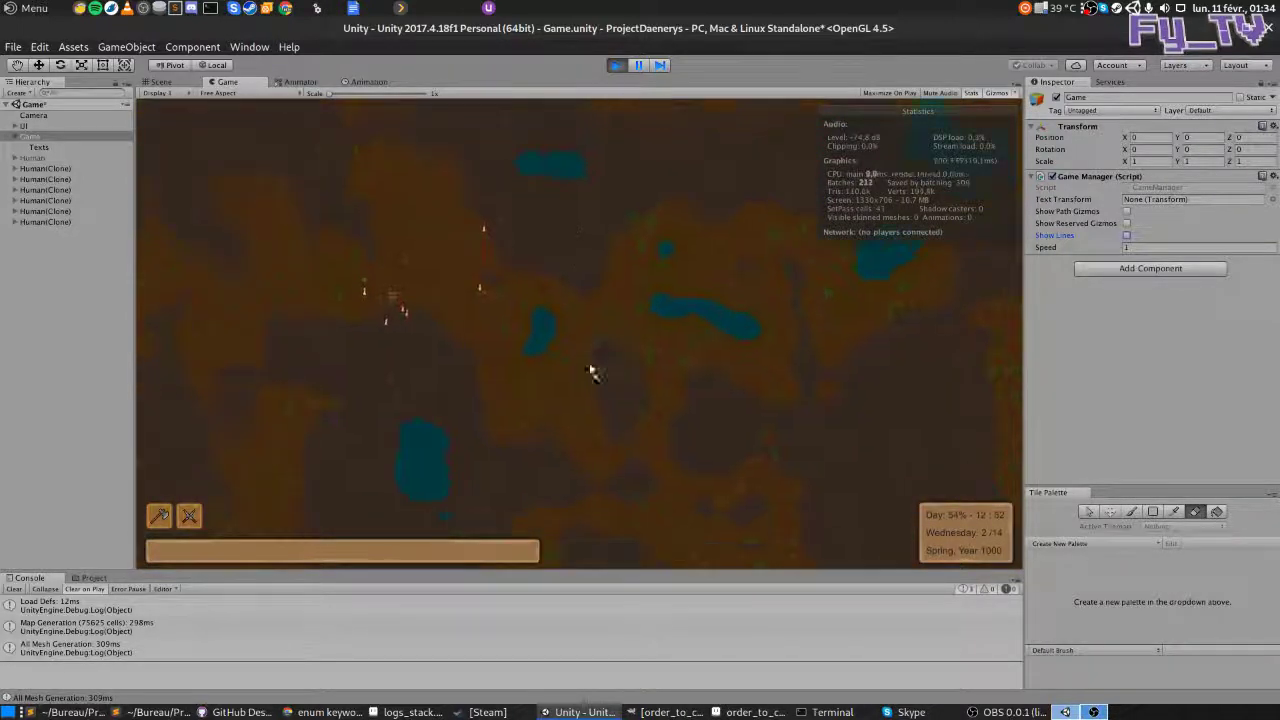
scroll(451, 246, "up", 3)
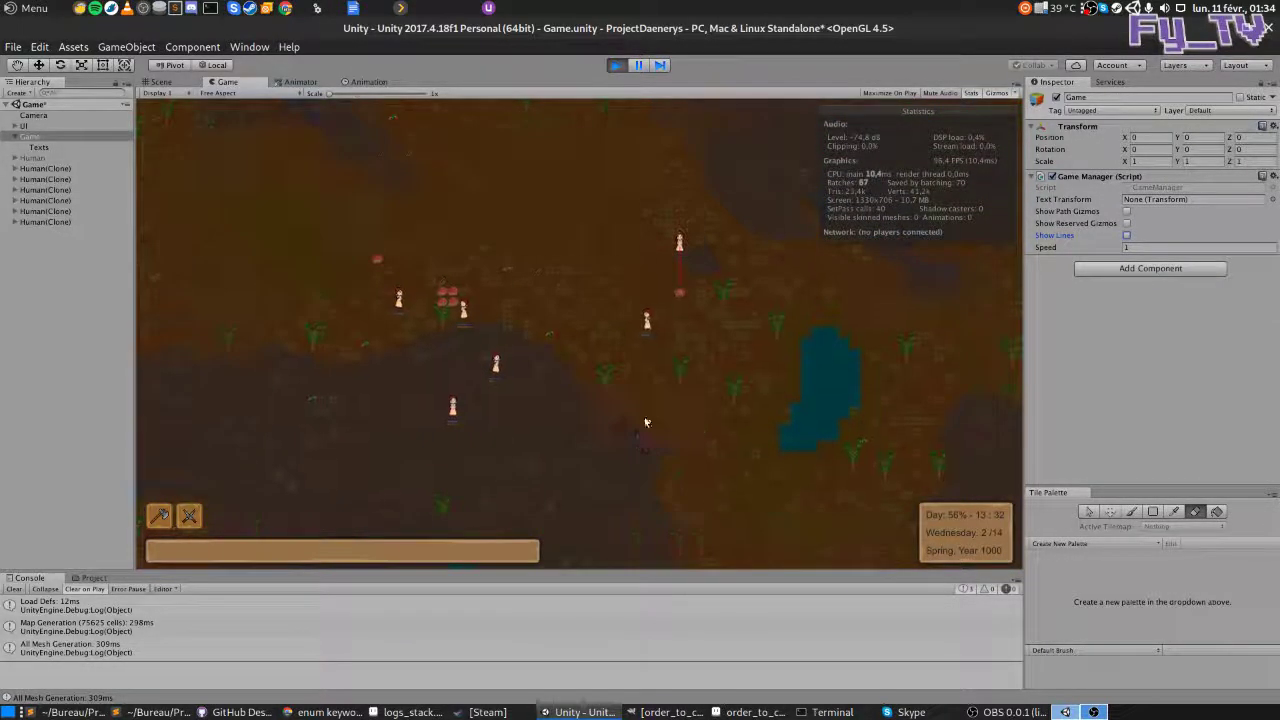
scroll(600, 329, "up", 3)
Step: Switch between the 2D Scene view and Game view, ending on the Scene view of the canvas
left_click(185, 78)
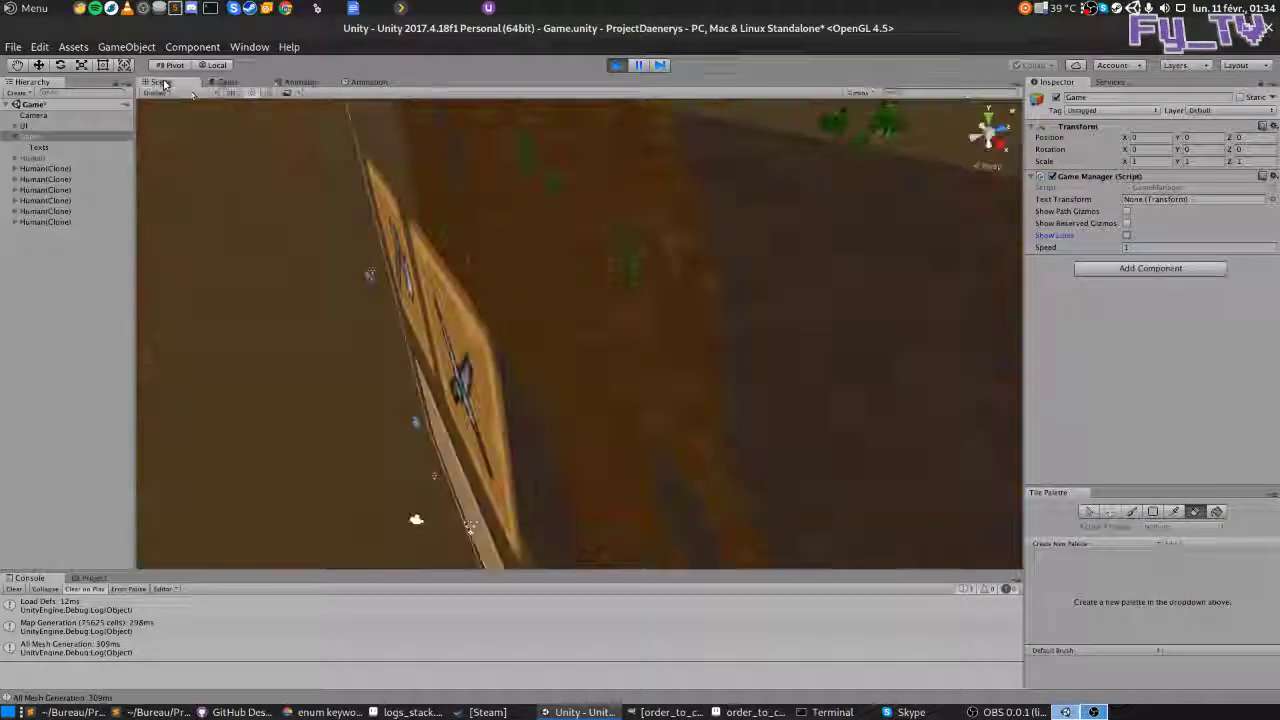
left_click(231, 93)
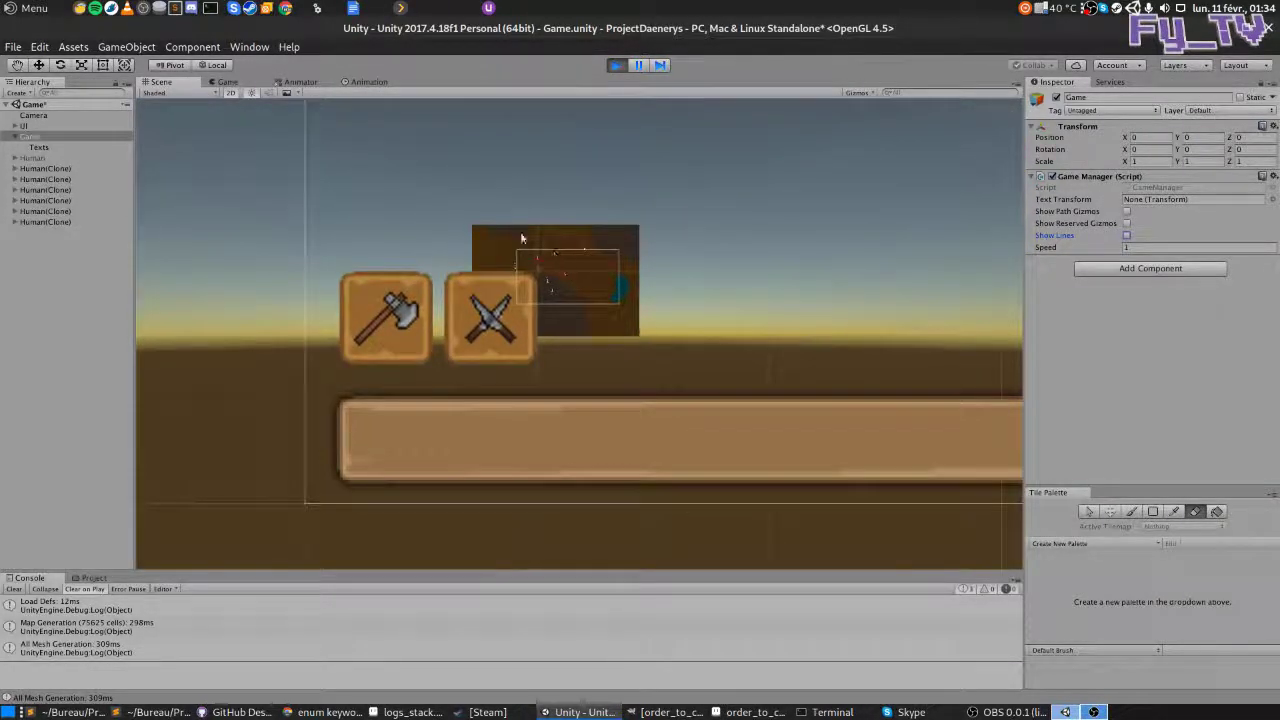
left_click(229, 82)
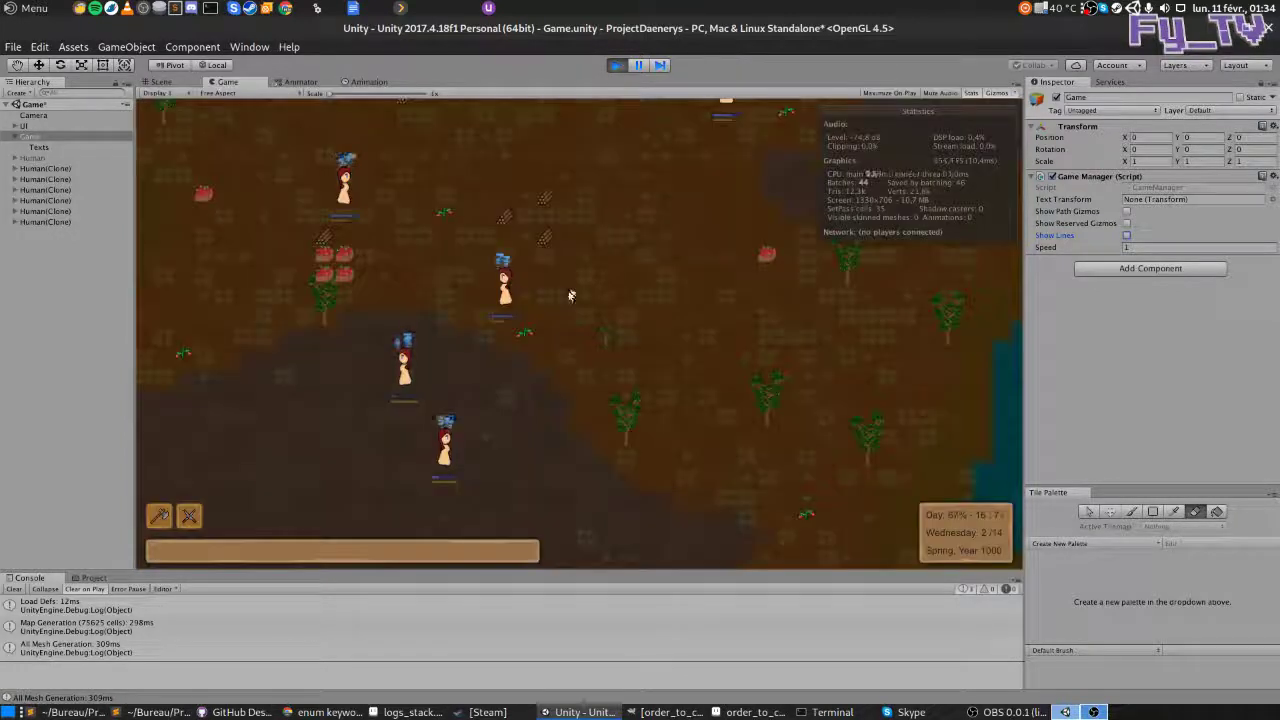
left_click(165, 84)
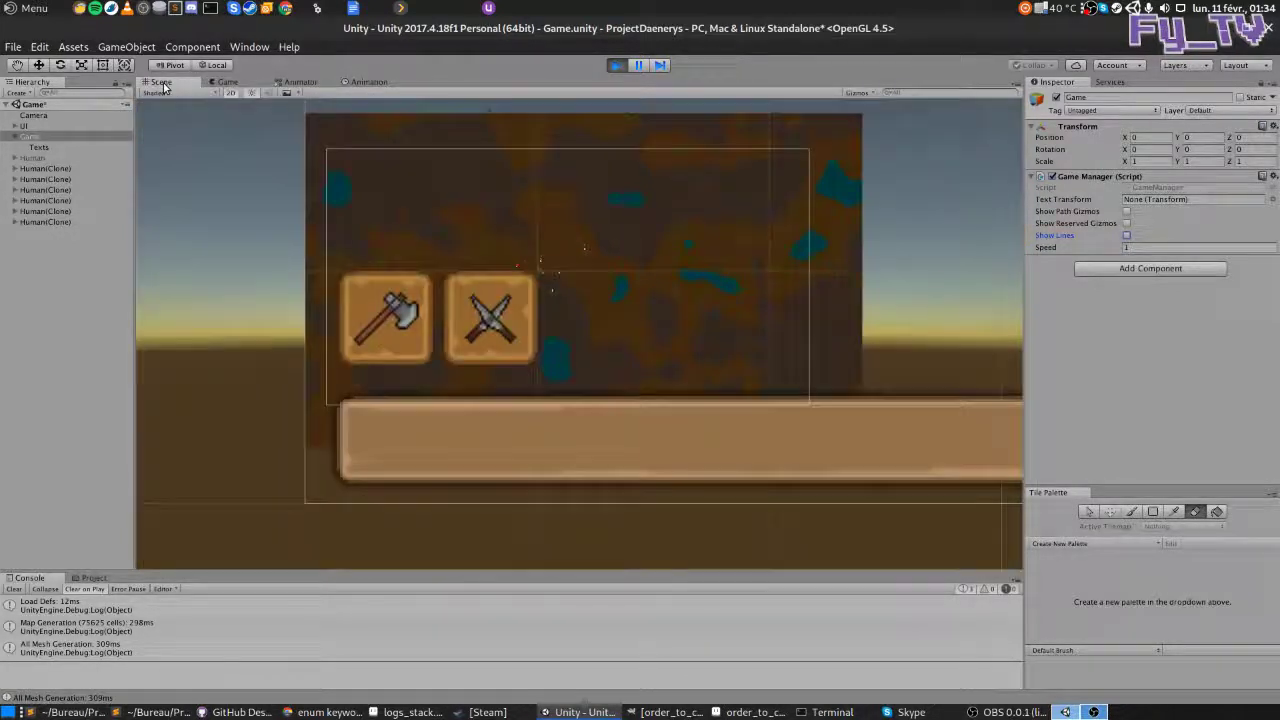
scroll(590, 186, "down", 2)
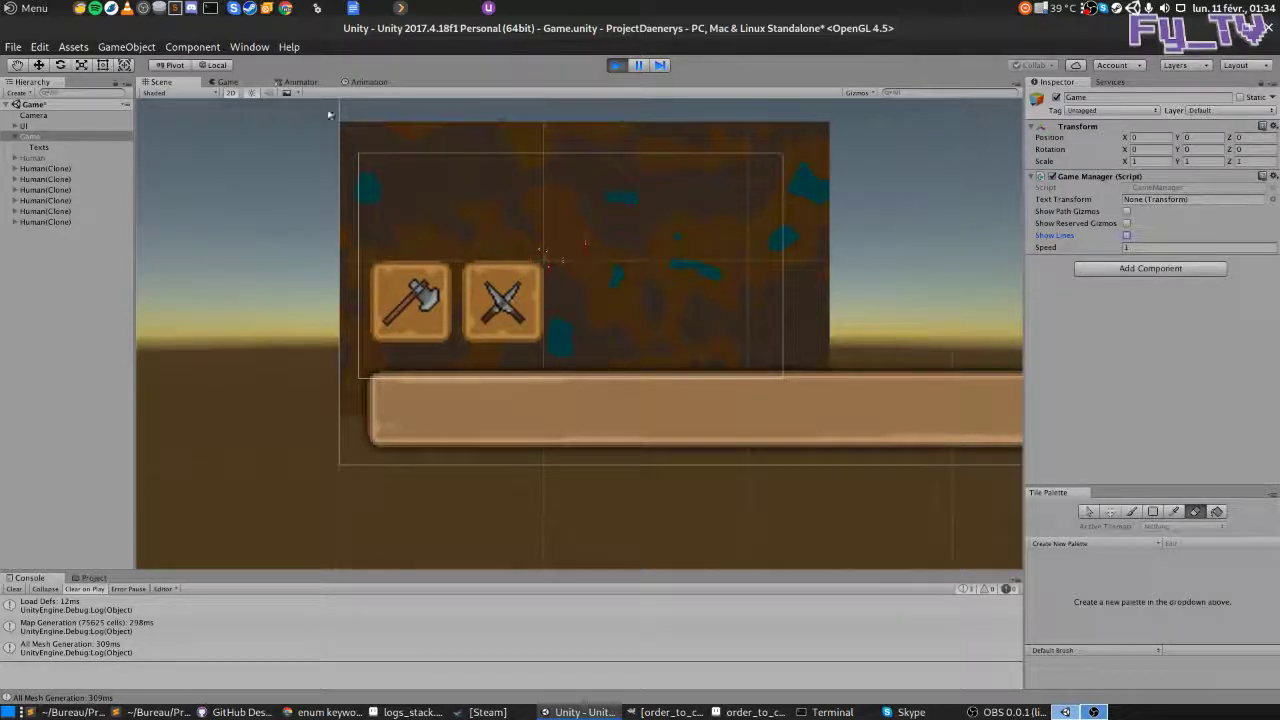
left_click(245, 83)
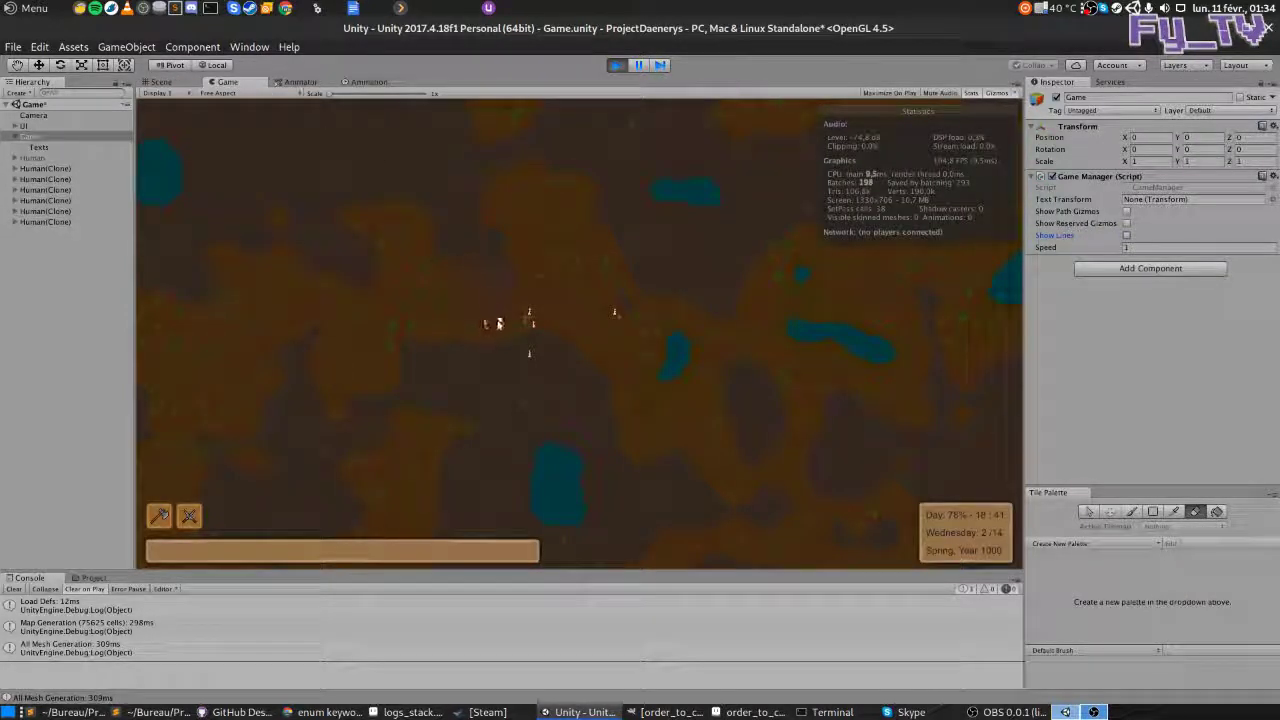
scroll(500, 330, "up", 5)
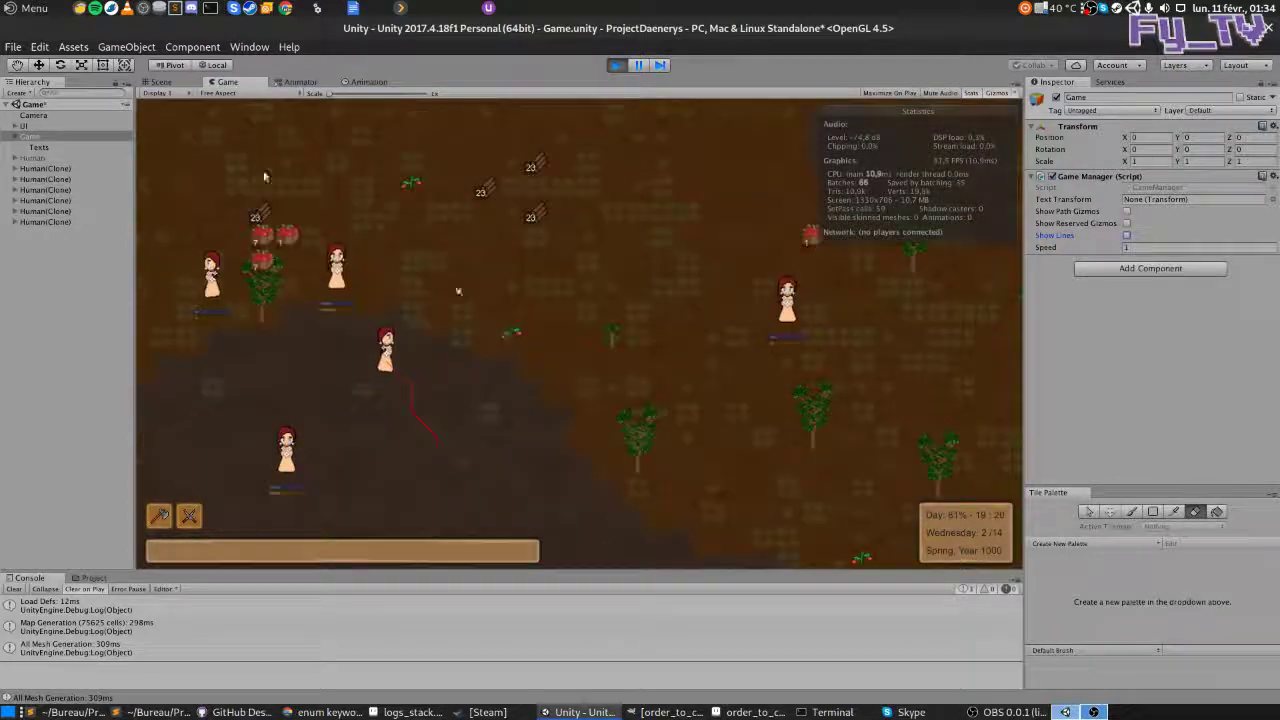
left_click(175, 87)
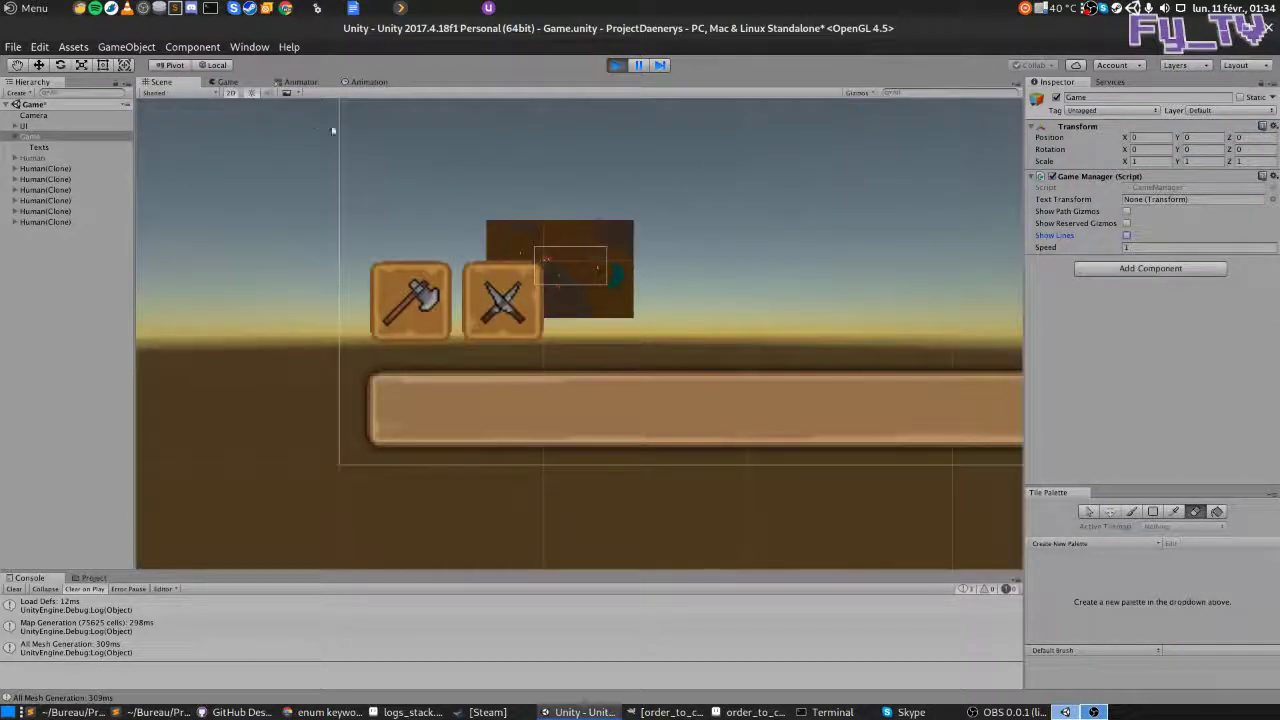
Step: Toggle Show Path Gizmos and Show Lines on and back off
left_click(1126, 212)
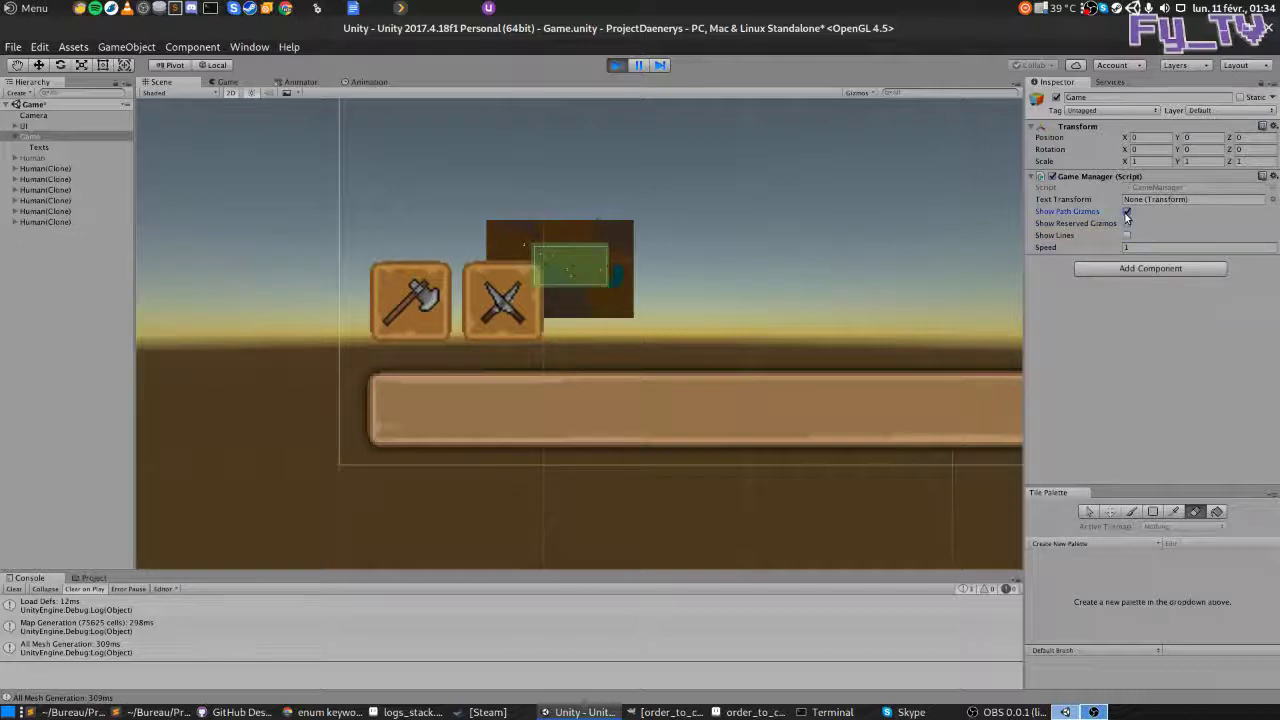
left_click(1126, 212)
left_click(1127, 235)
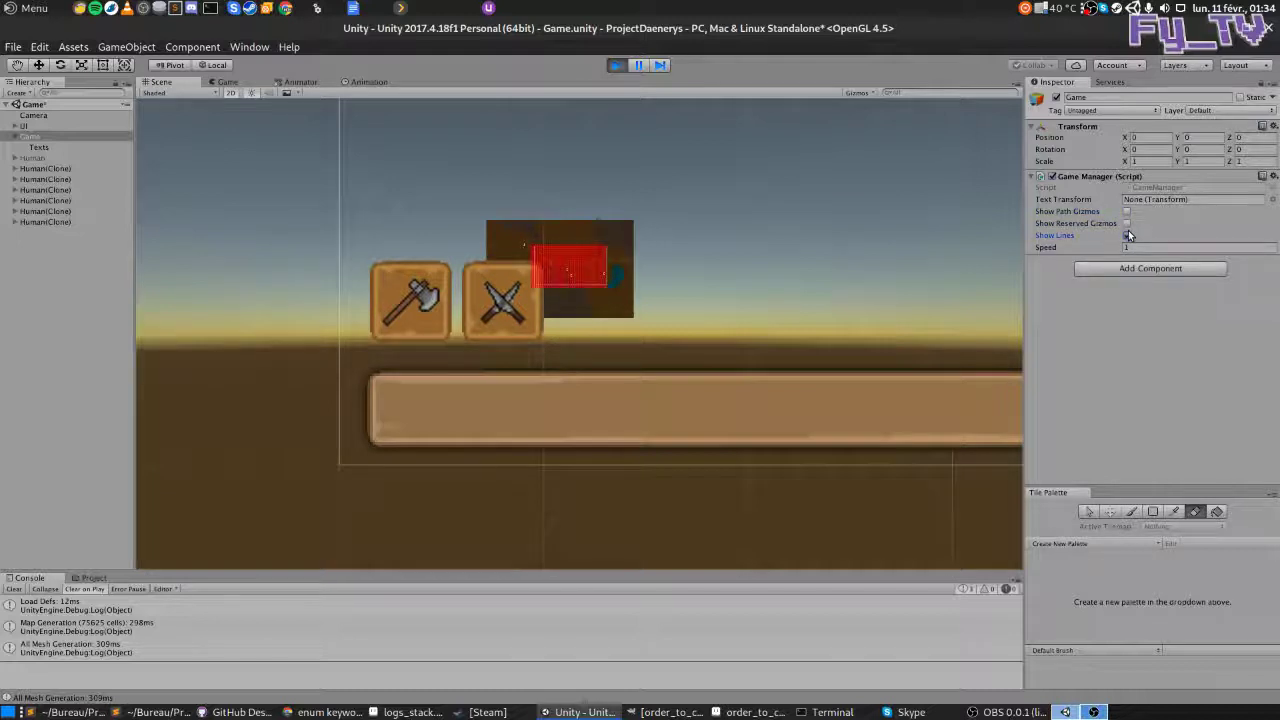
left_click(1127, 235)
Step: Exit Play mode with Ctrl+P
scroll(512, 263, "up", 2)
scroll(512, 263, "down", 2)
scroll(400, 200, "down", 1)
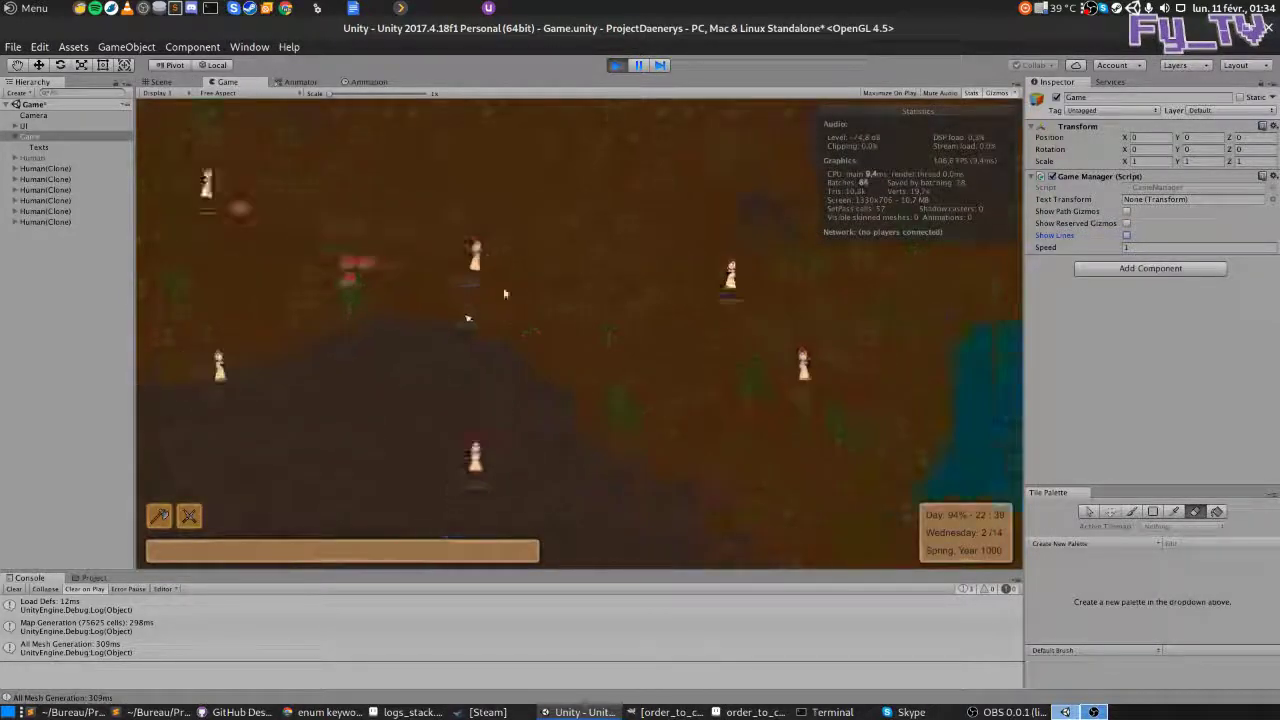
key("ctrl+p")
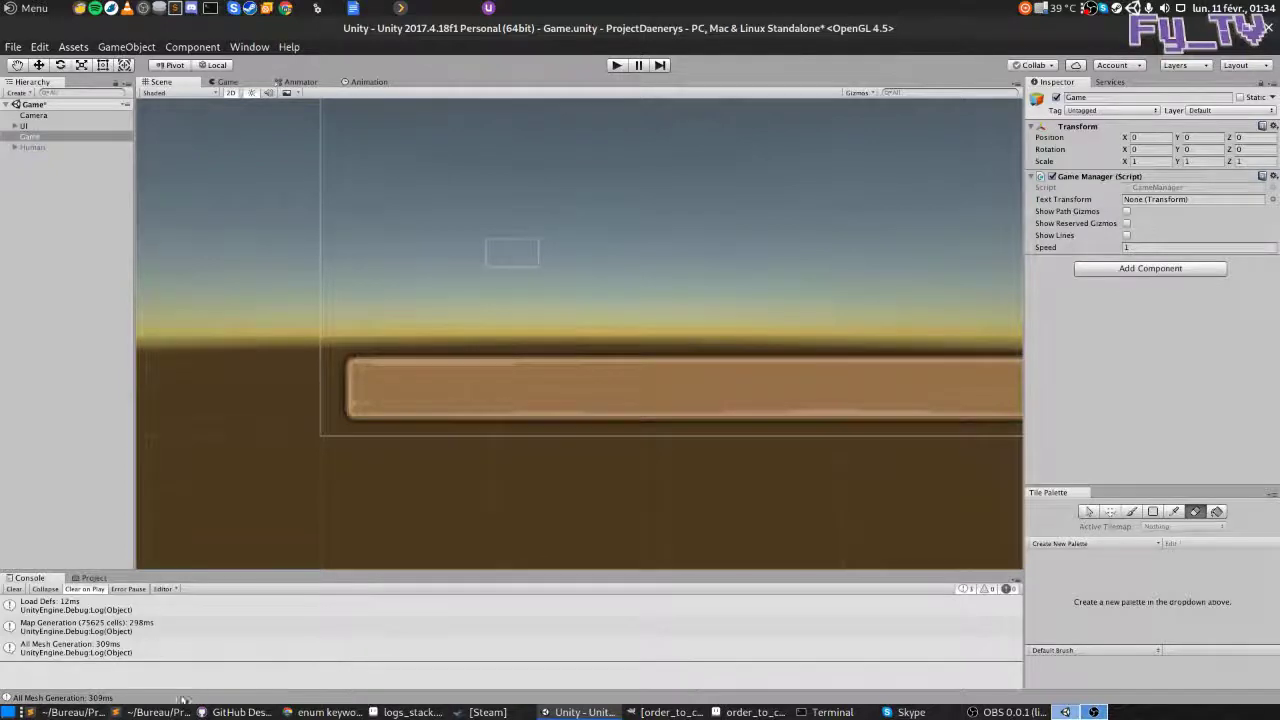
Step: Undo to restore the 5×5 tomato grow-zone loop in Game.cs, save, and return to Unity
left_click(157, 712)
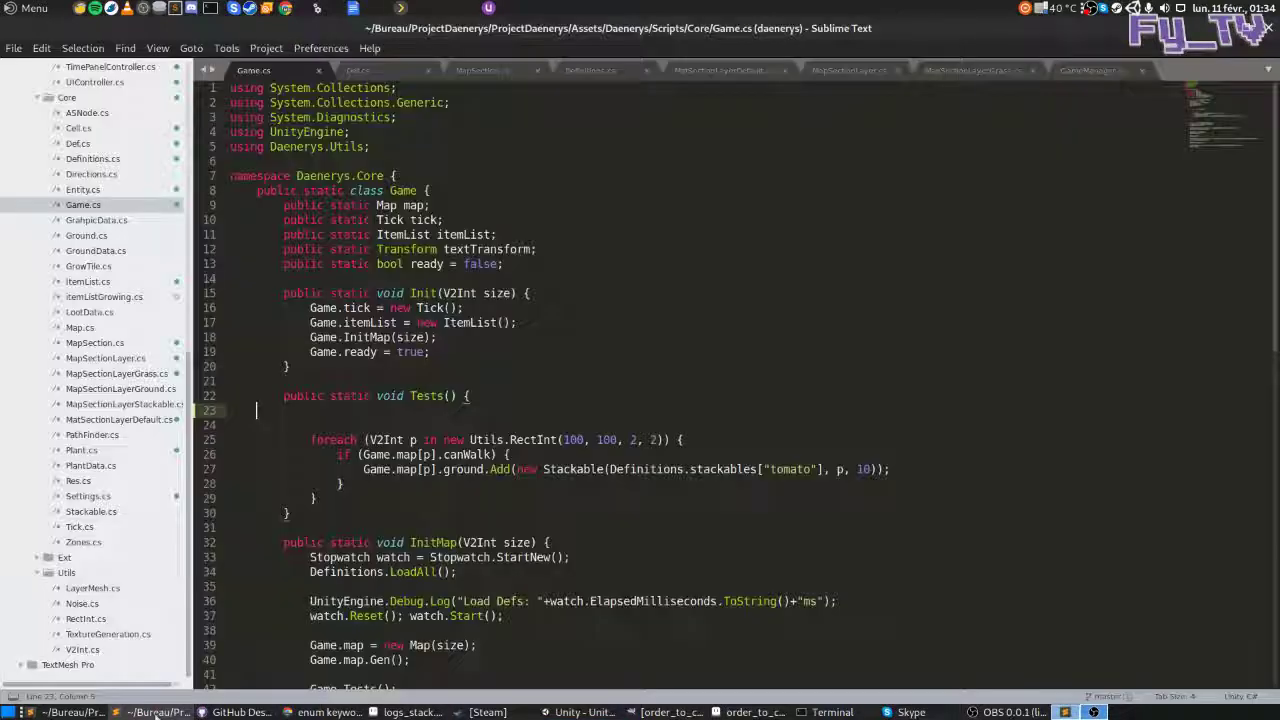
key("ctrl+z")
key("ctrl+s")
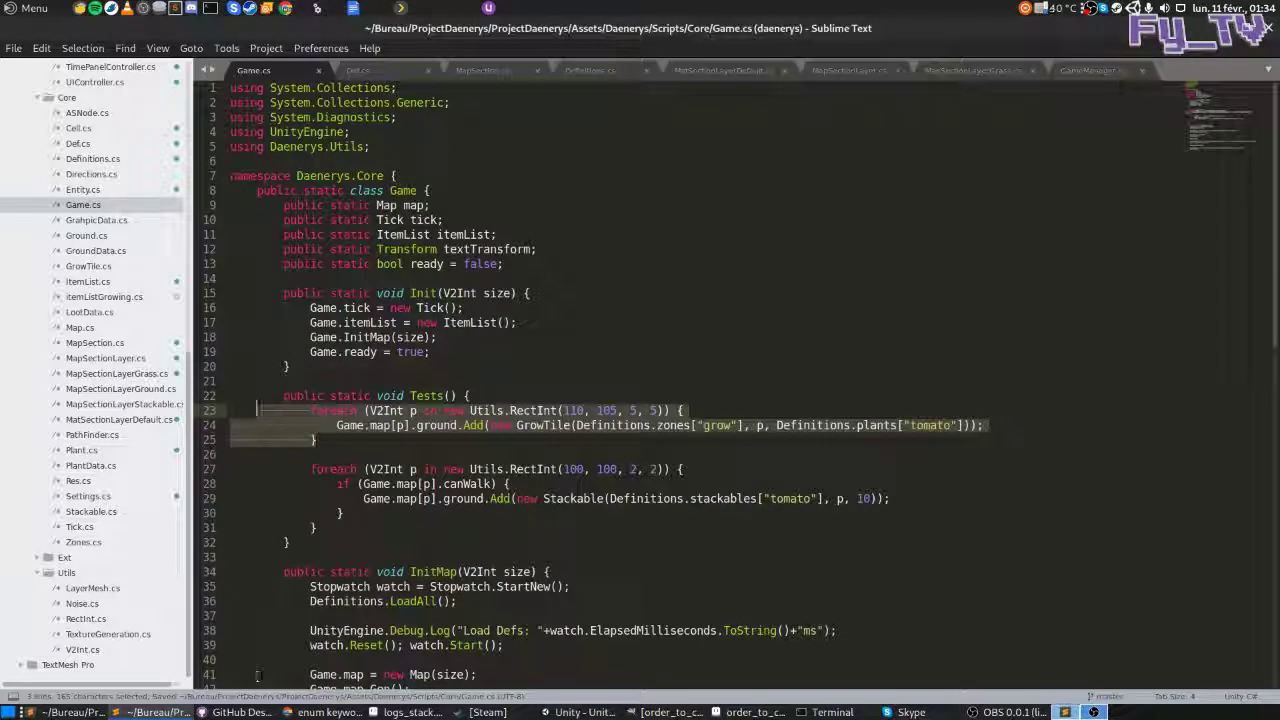
left_click(587, 711)
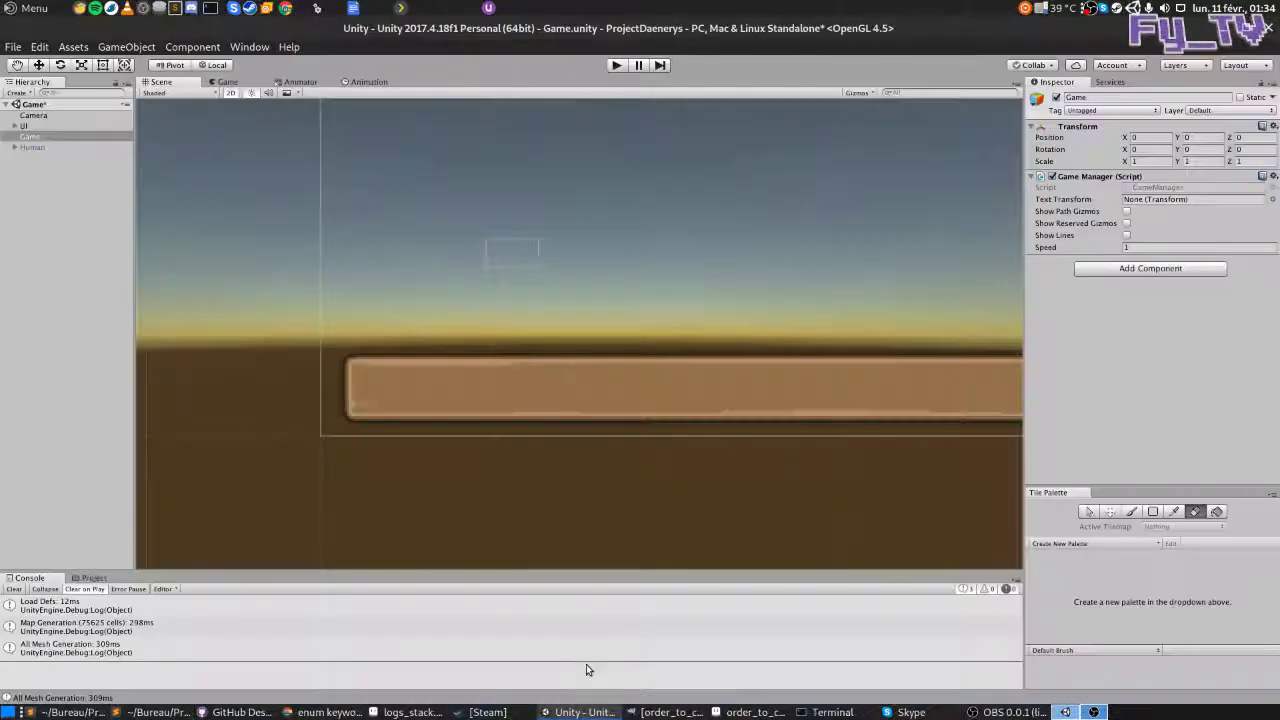
Step: Enter Play mode and pan with A to view the new tomato grow zone
left_click(617, 67)
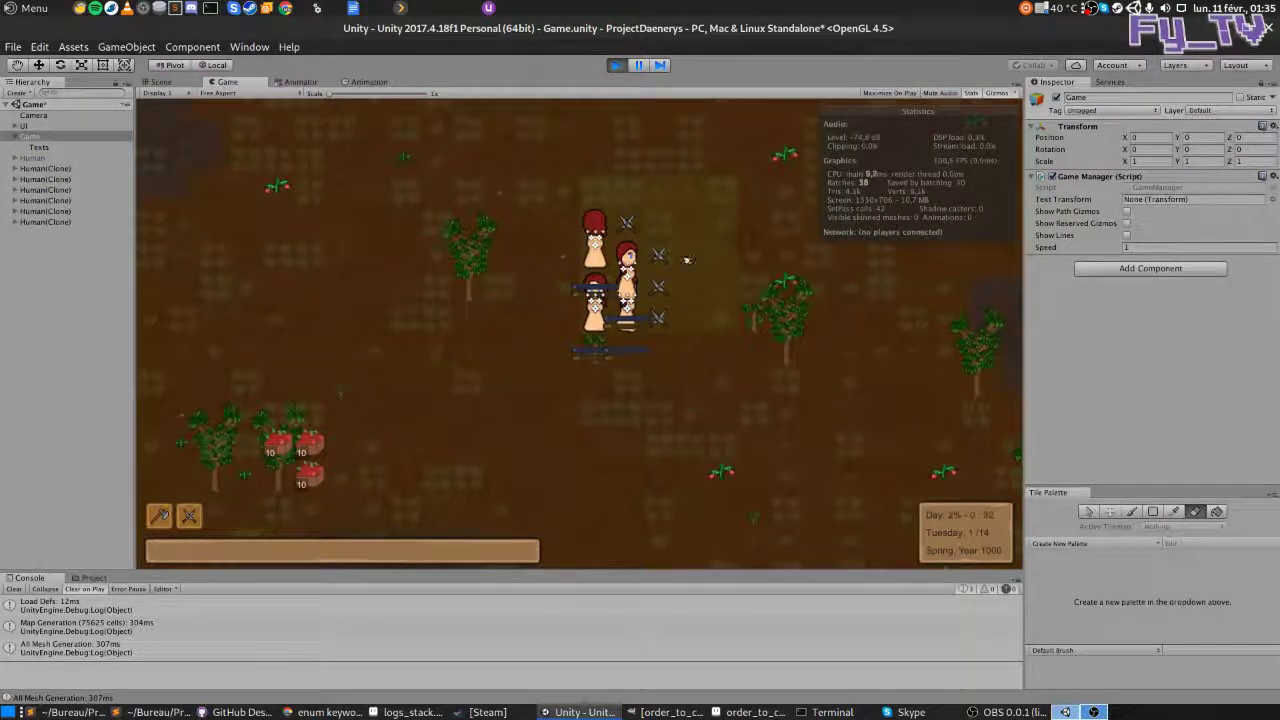
key("a")
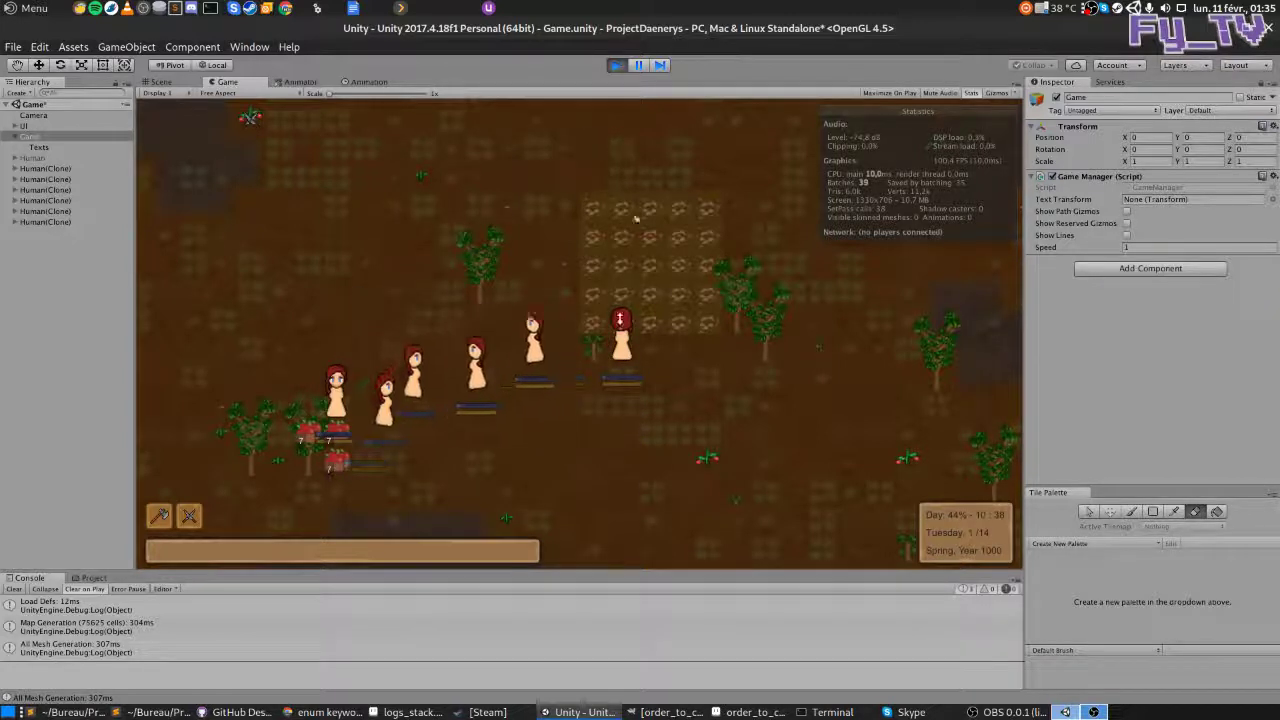
Step: Stop Play mode, change the Game Manager's Speed value to 10, and restart the game
left_click(617, 65)
left_click(1150, 248)
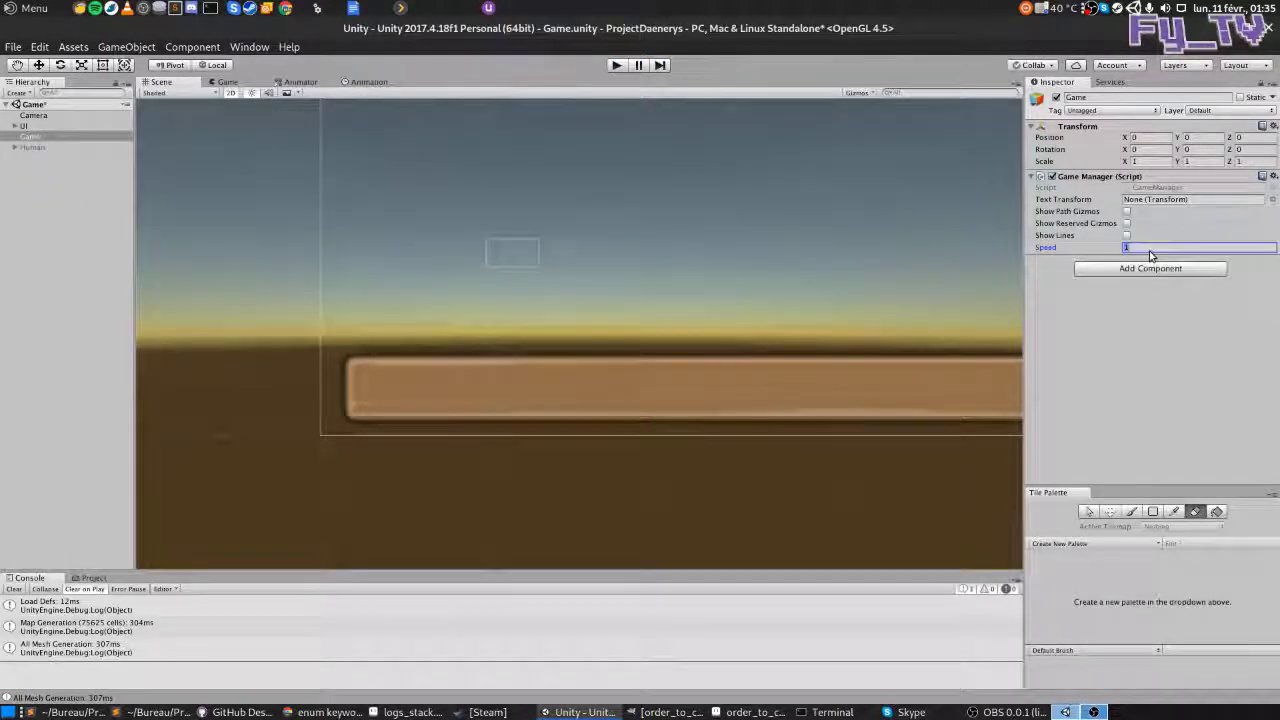
left_click(615, 65)
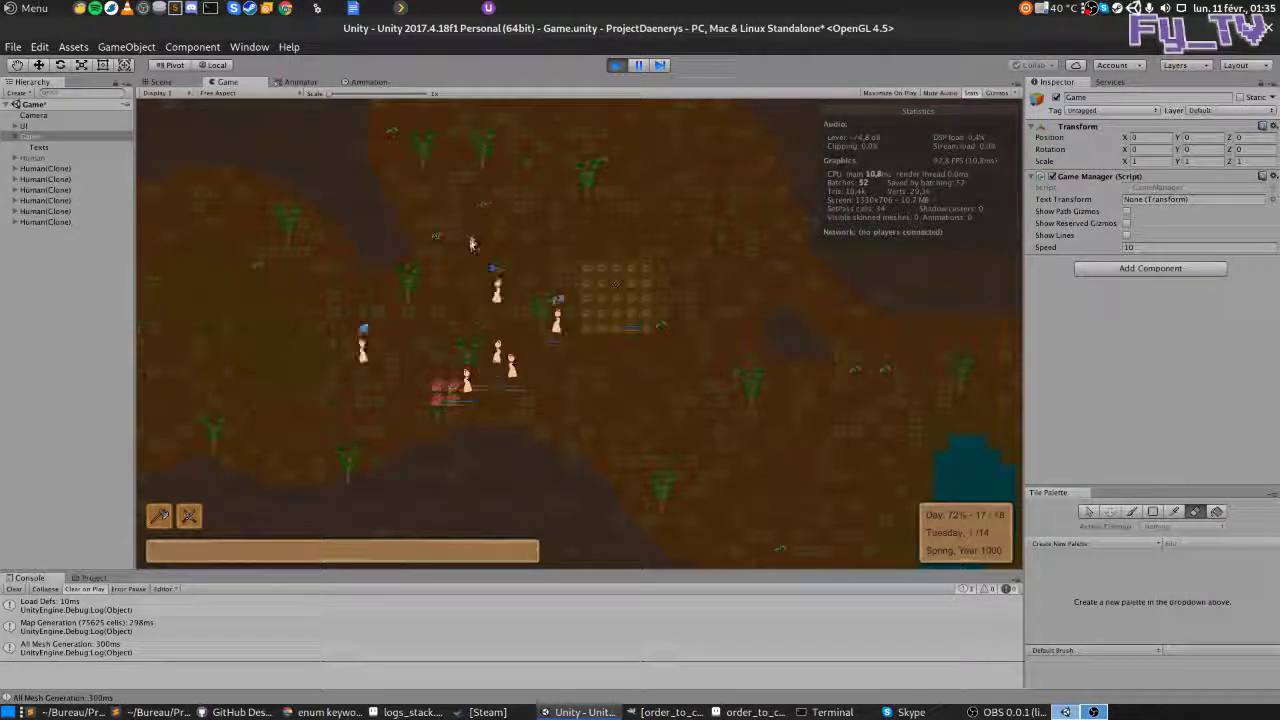
Step: Zoom in on the sped-up colony and box-select an area and a tree left of the colonists
scroll(606, 335, "up", 3)
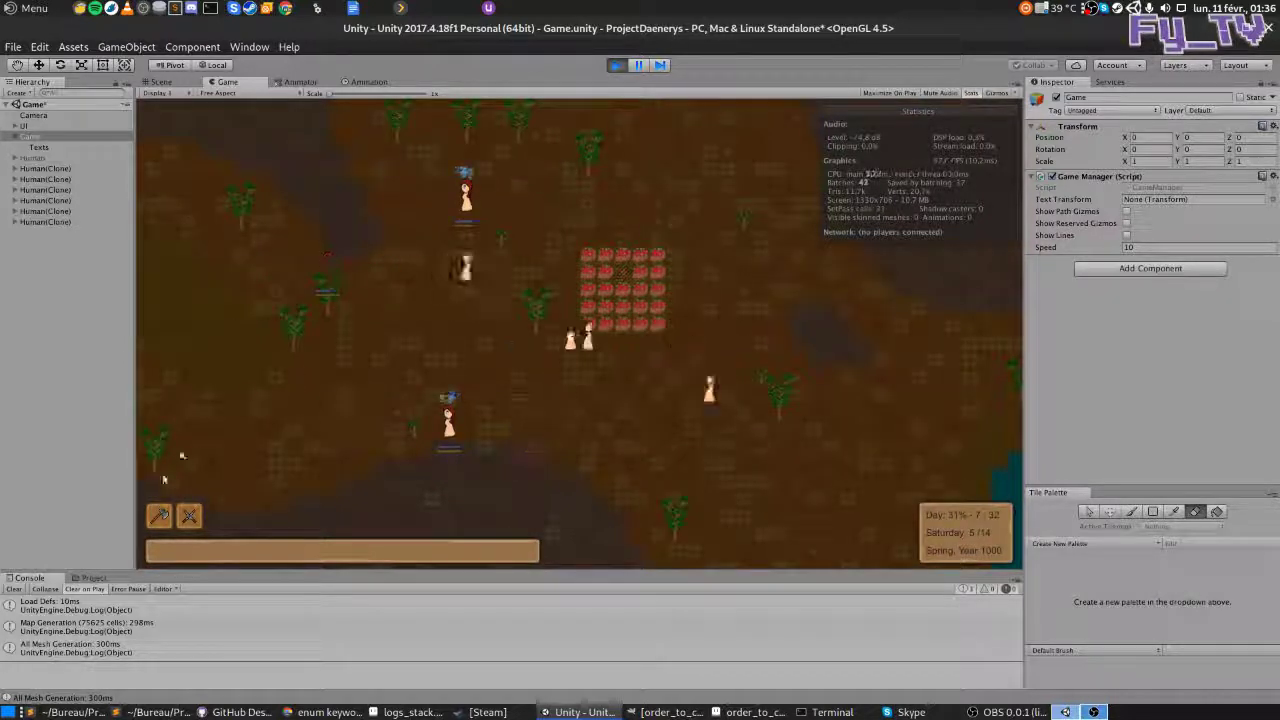
mouse_move(235, 185)
left_mouse_down()
mouse_move(351, 352)
mouse_move(346, 370)
mouse_move(364, 370)
left_mouse_up()
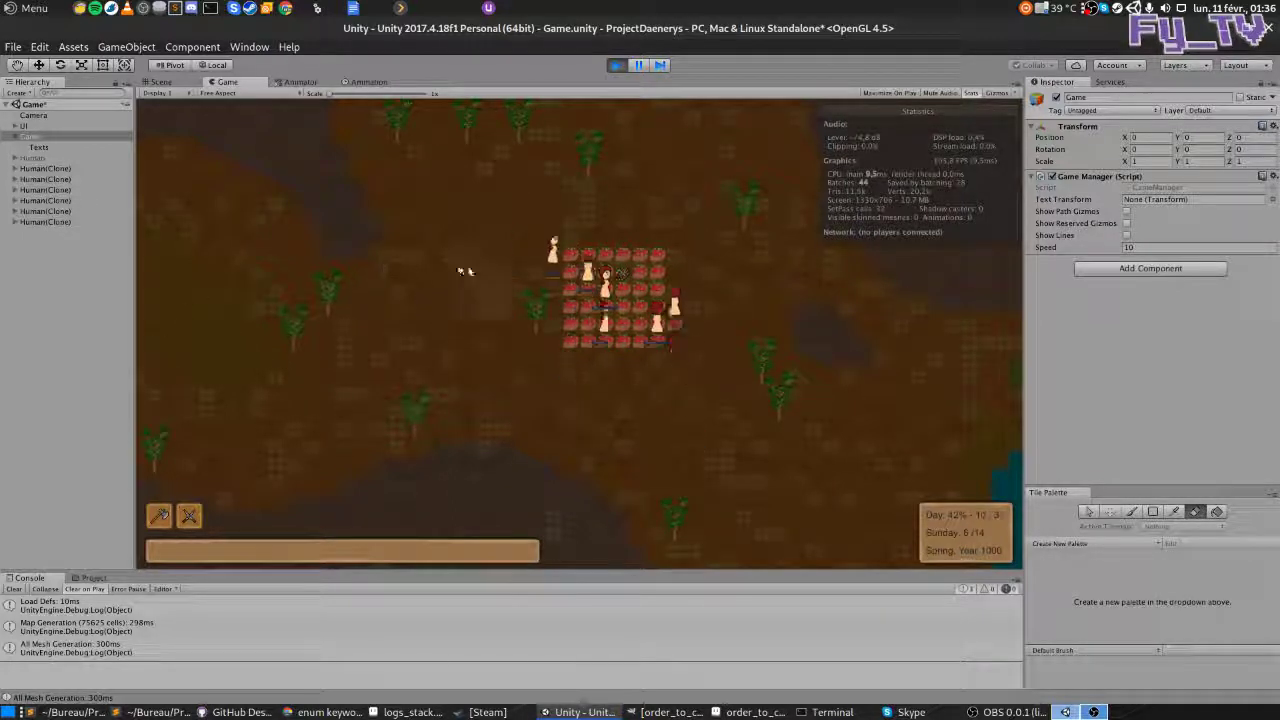
scroll(674, 293, "up", 2)
scroll(674, 293, "down", 2)
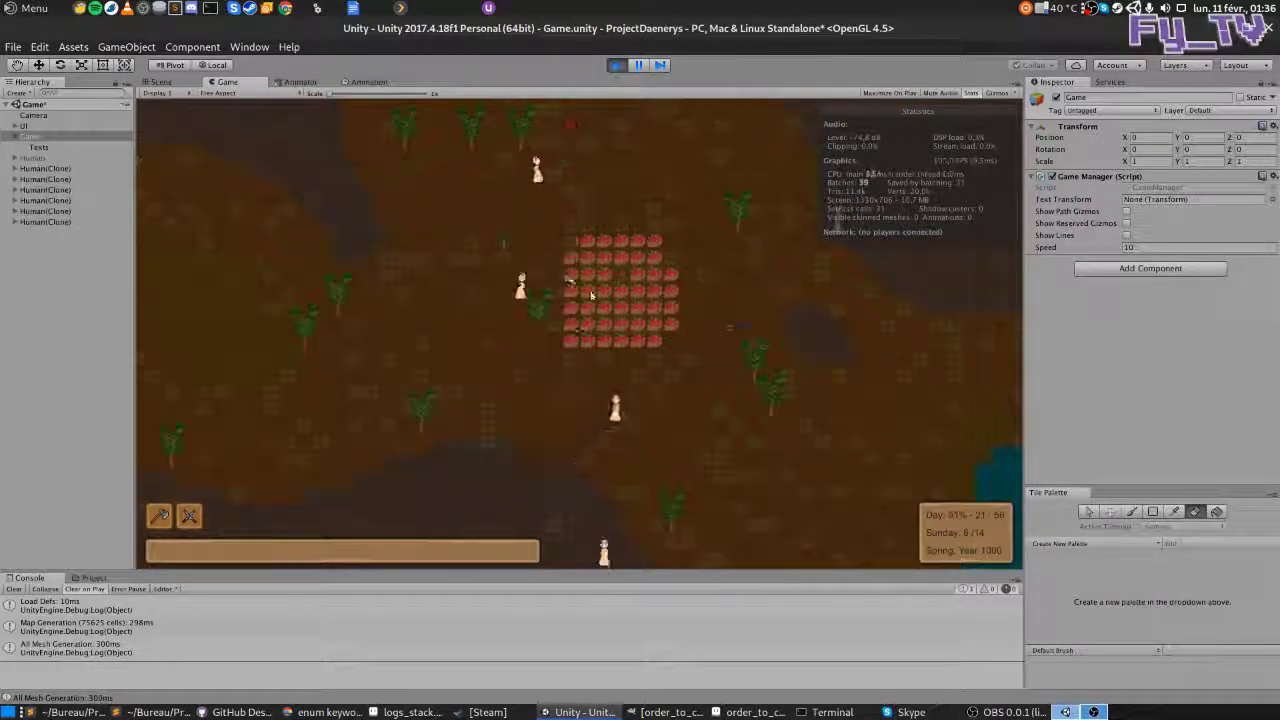
scroll(591, 295, "up", 1)
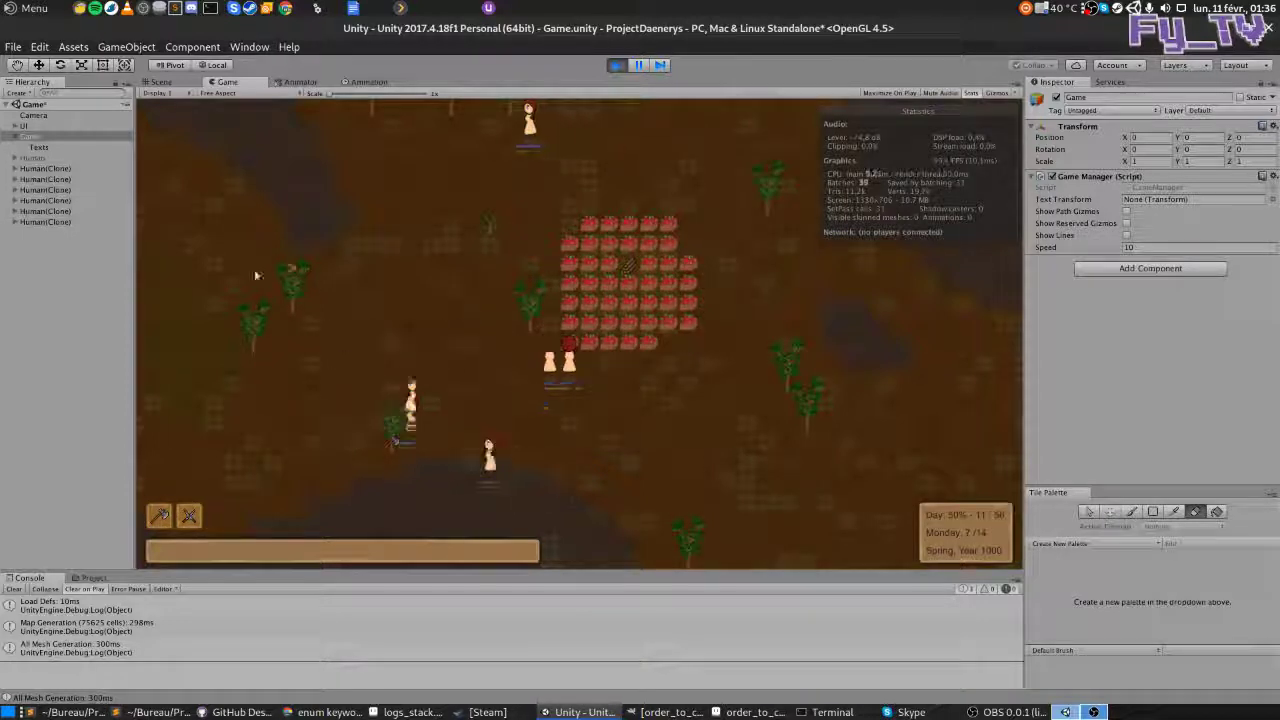
left_click_drag(229, 297, 311, 343)
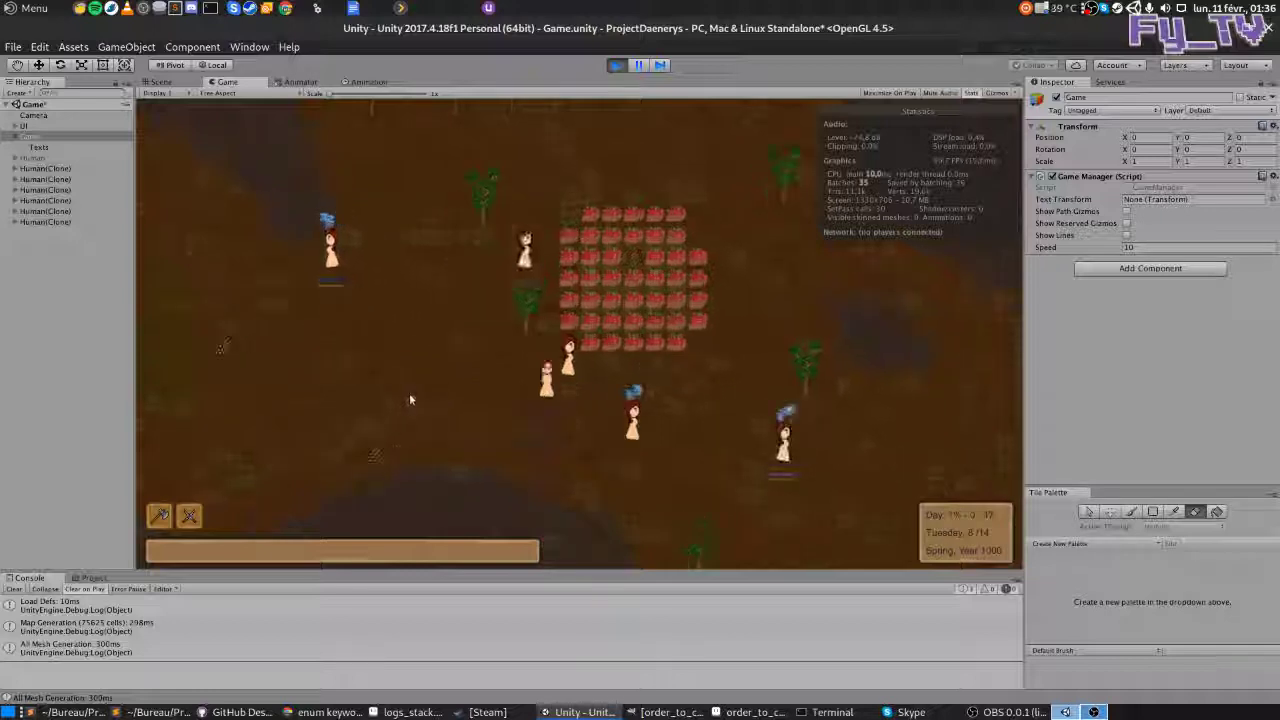
Step: Watch the tomato field ripen at speed 10, then stop Play mode with Ctrl+P
scroll(412, 393, "up", 2)
scroll(414, 390, "down", 1)
scroll(412, 391, "down", 2)
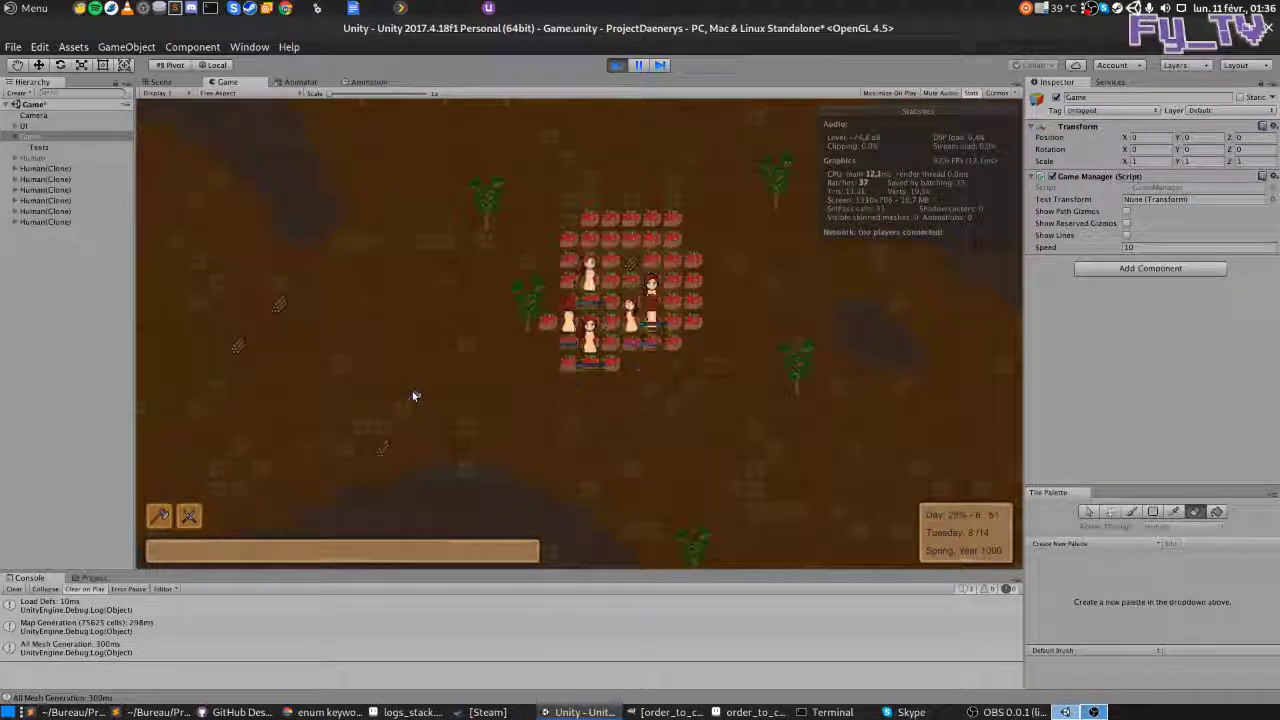
scroll(637, 140, "up", 3)
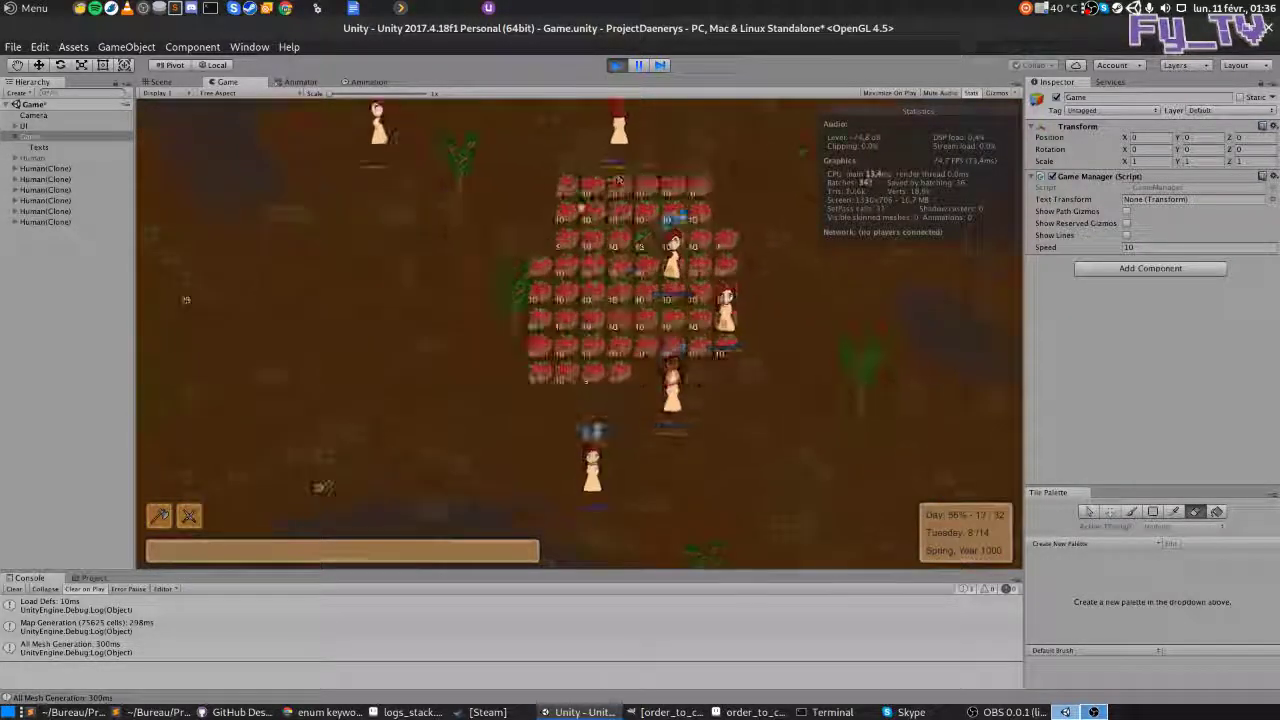
key("ctrl+p")
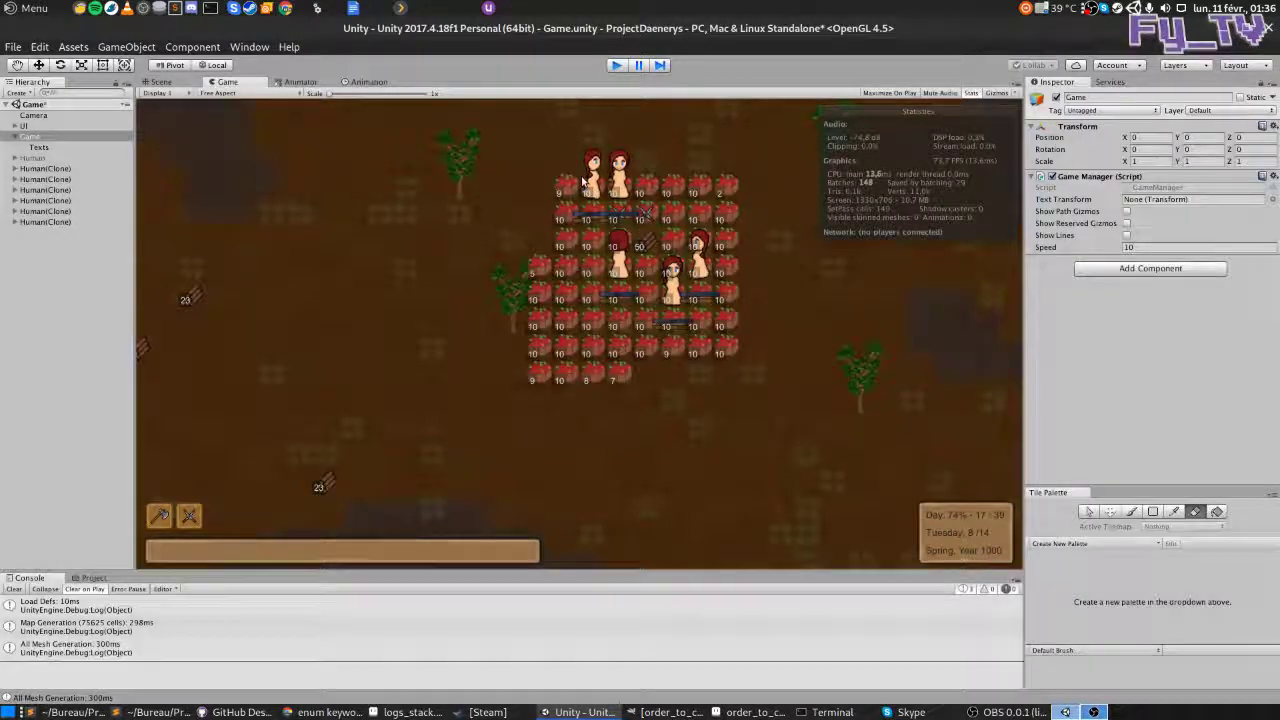
scroll(897, 245, "down", 1)
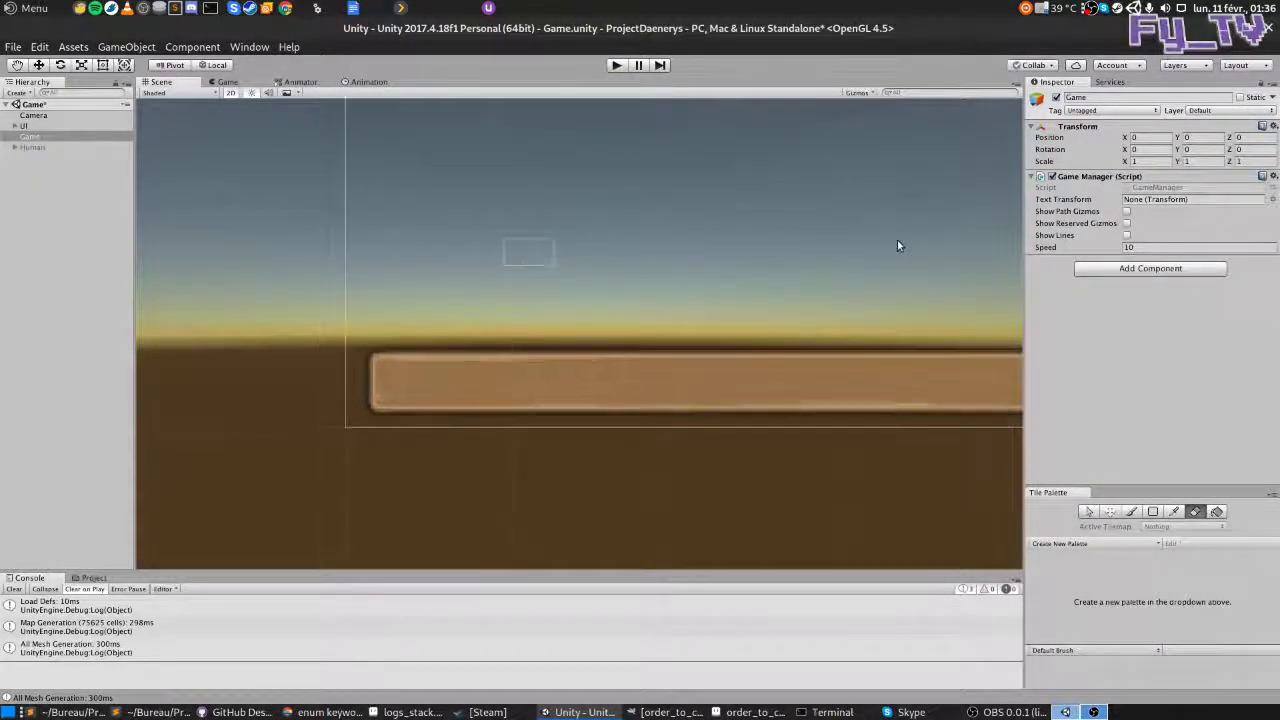